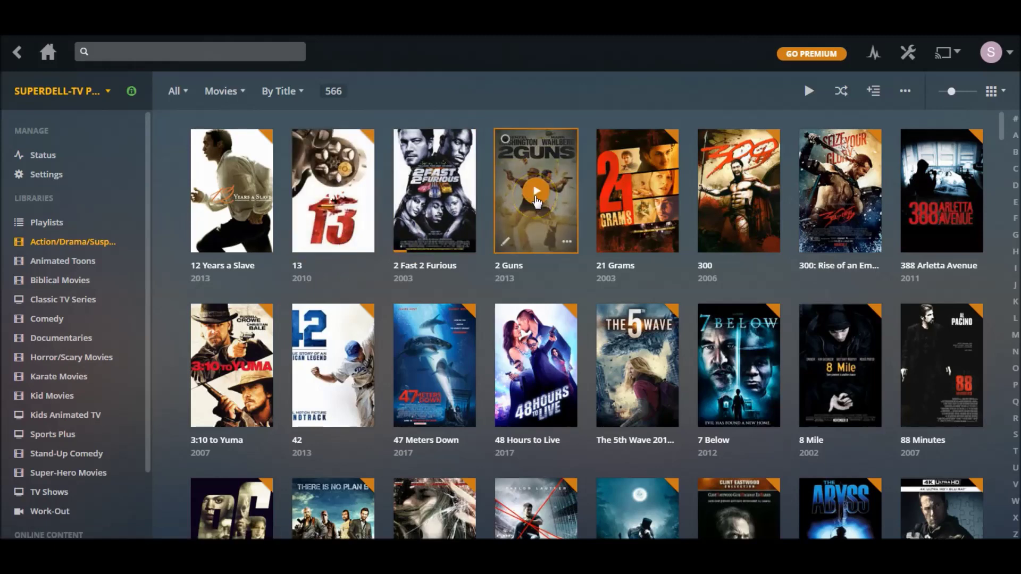
# Find Armageddon (1998) in the Action/Drama/Suspense movie library and open its media info.
pyautogui.click(647, 92)
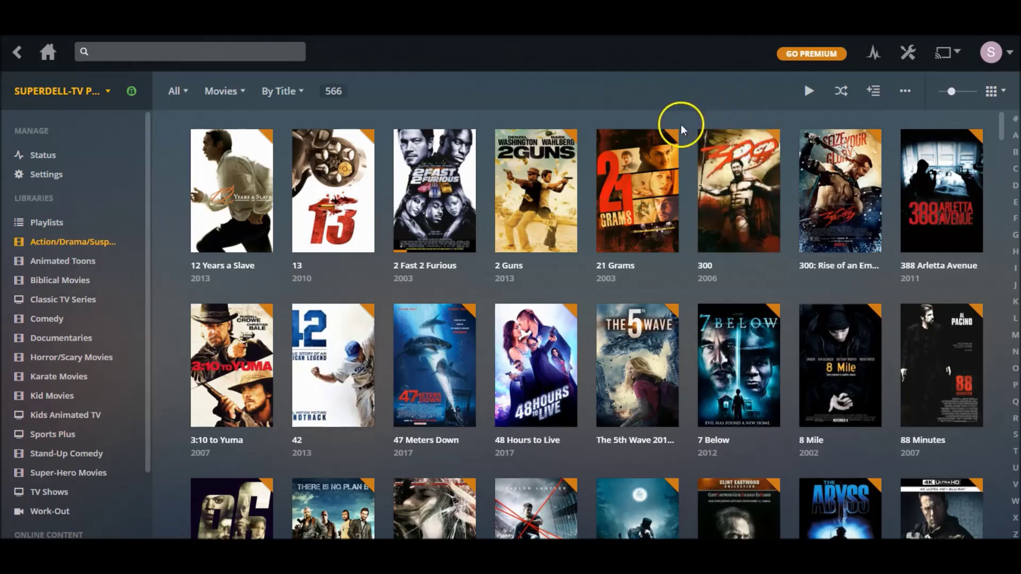
pyautogui.moveTo(716, 128)
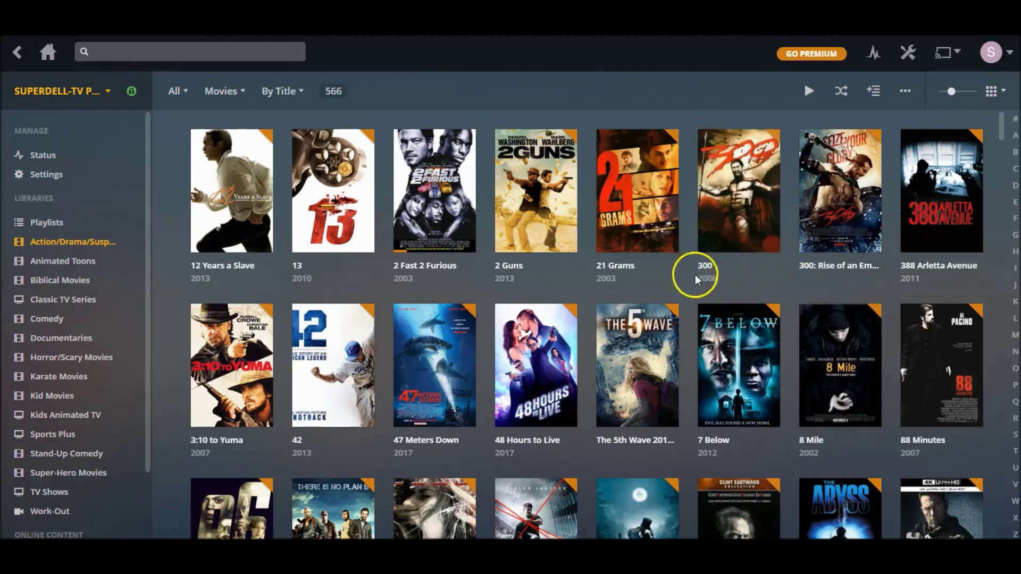
pyautogui.scroll(-3, 922, 335)
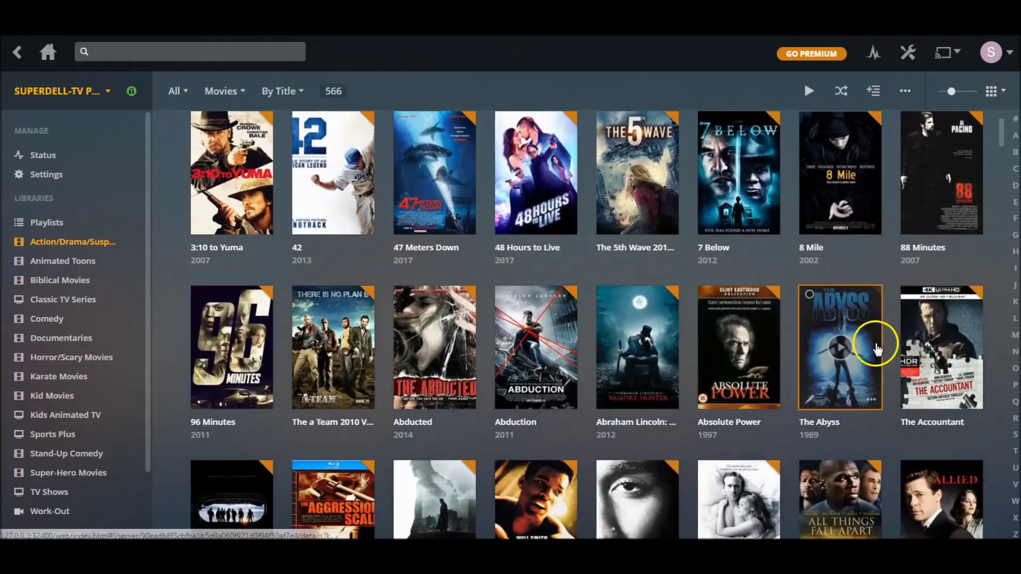
pyautogui.scroll(-5, 874, 346)
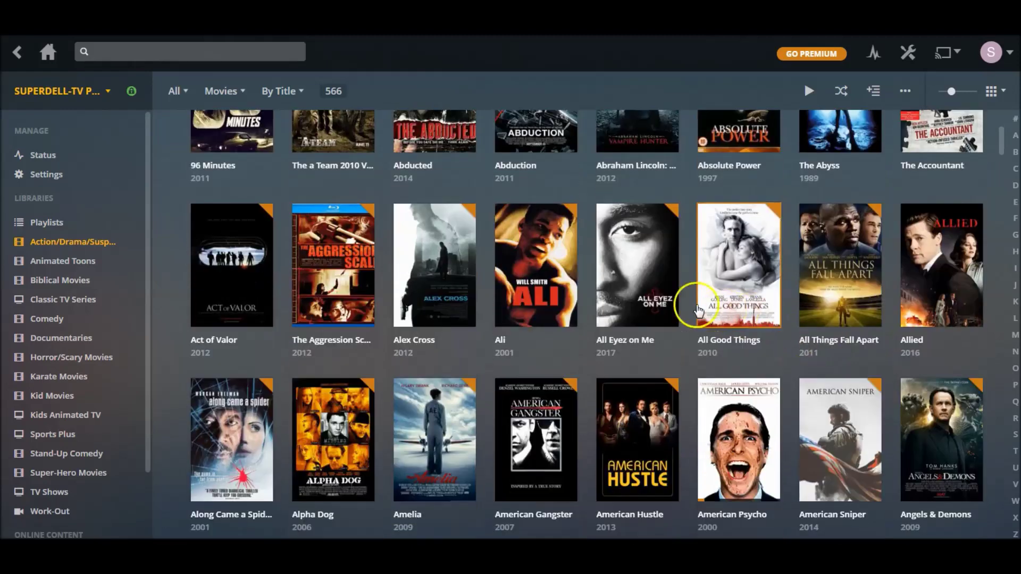
pyautogui.scroll(-3, 904, 271)
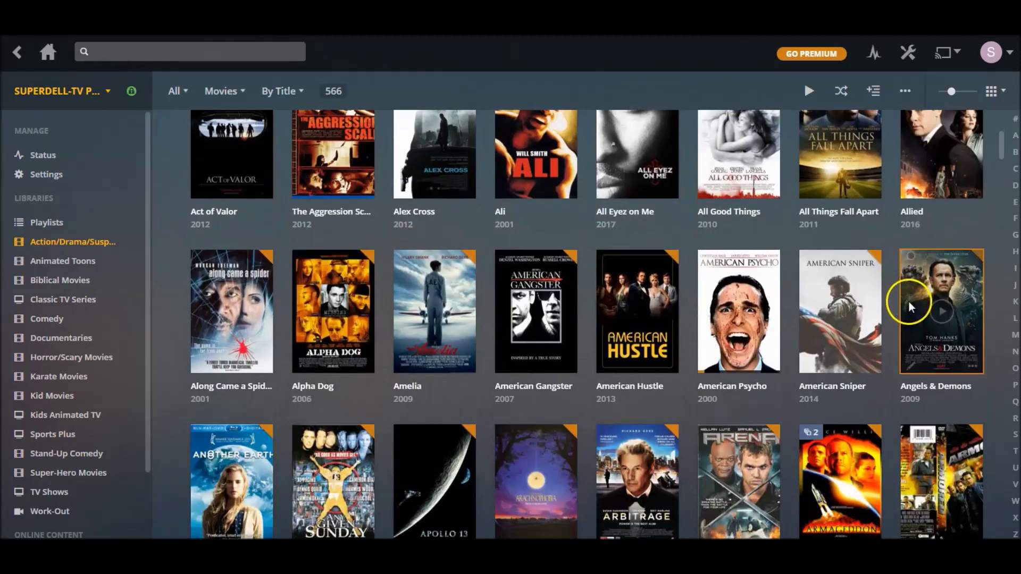
pyautogui.scroll(-3, 908, 301)
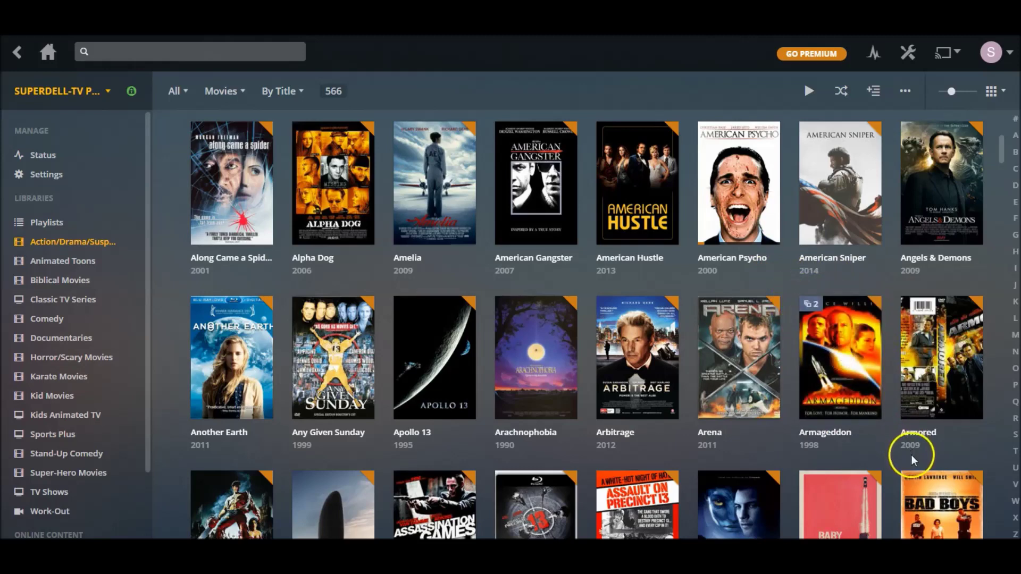
pyautogui.moveTo(875, 408)
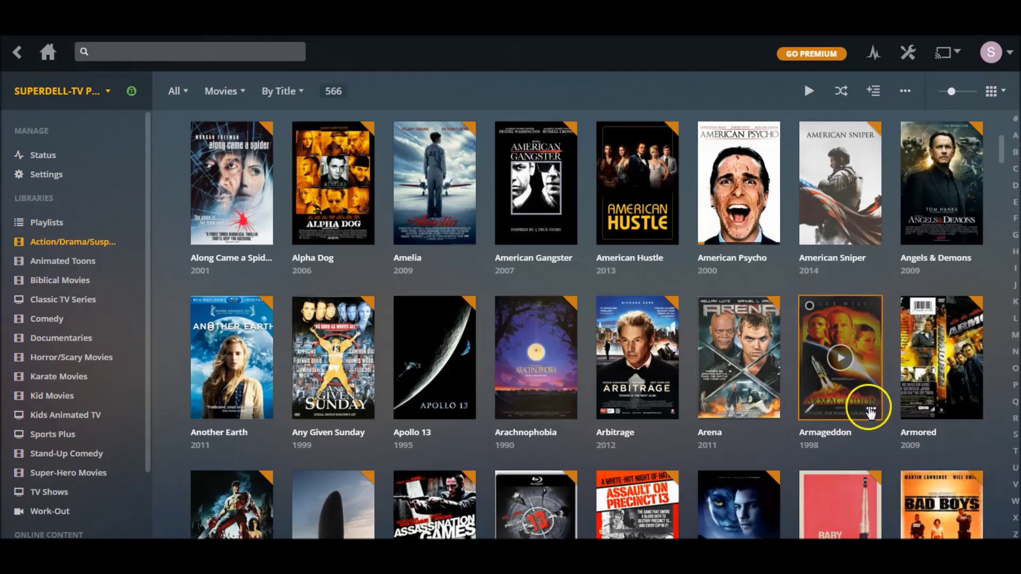
pyautogui.click(870, 410)
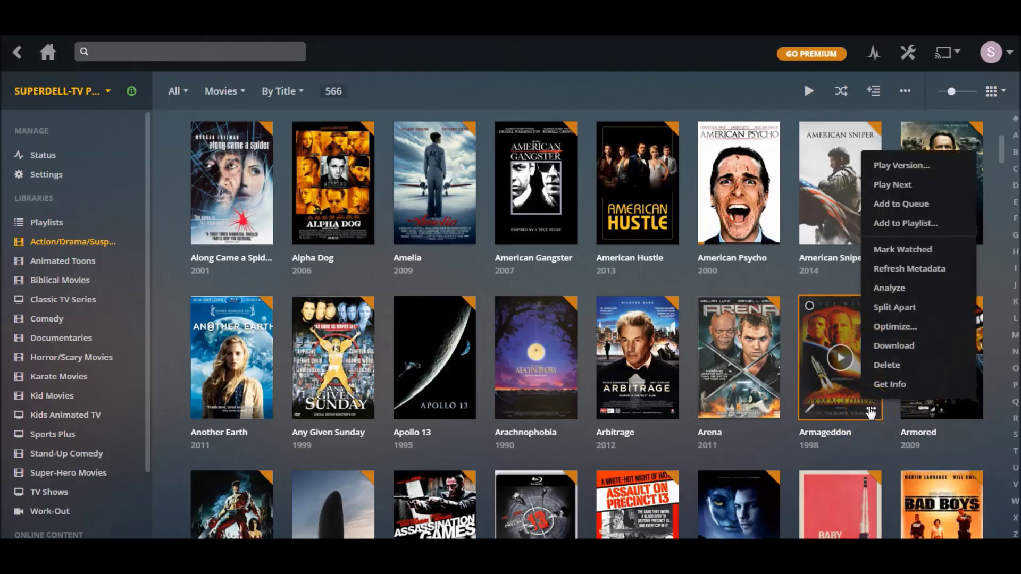
pyautogui.click(898, 391)
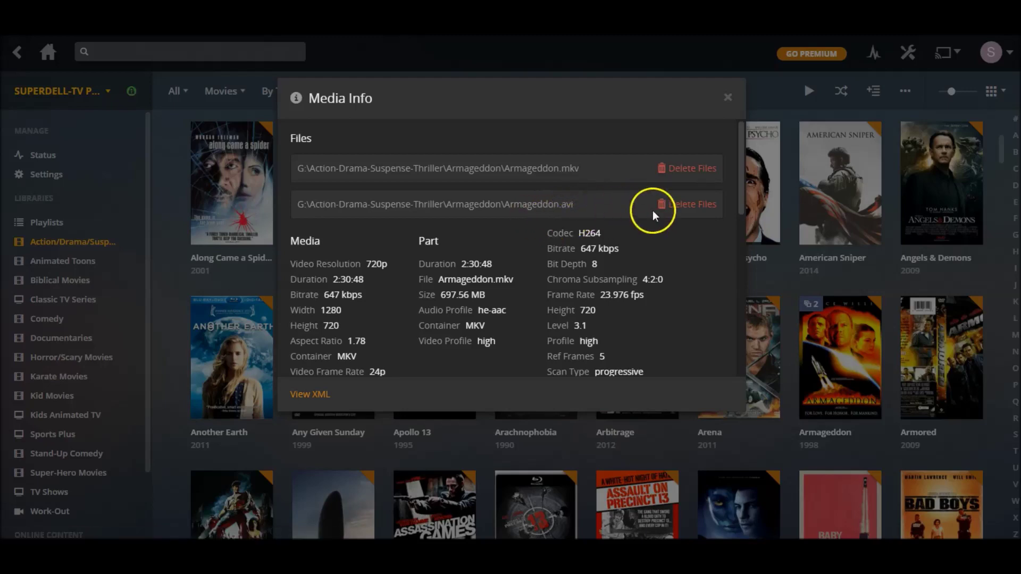
# Delete the duplicate Armageddon.avi file from the filesystem, keeping the MKV version, and close the media info.
pyautogui.click(678, 208)
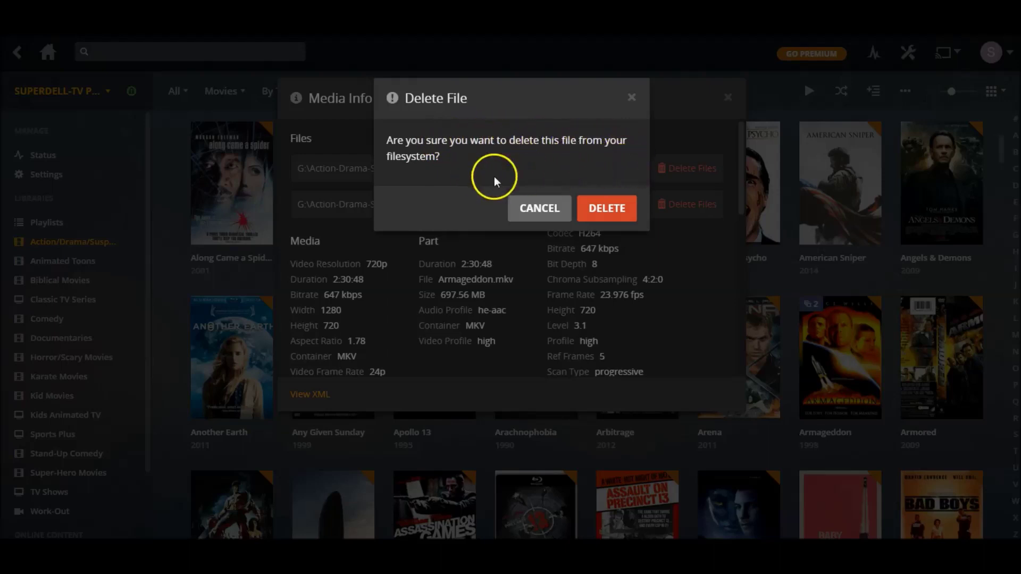
pyautogui.click(609, 213)
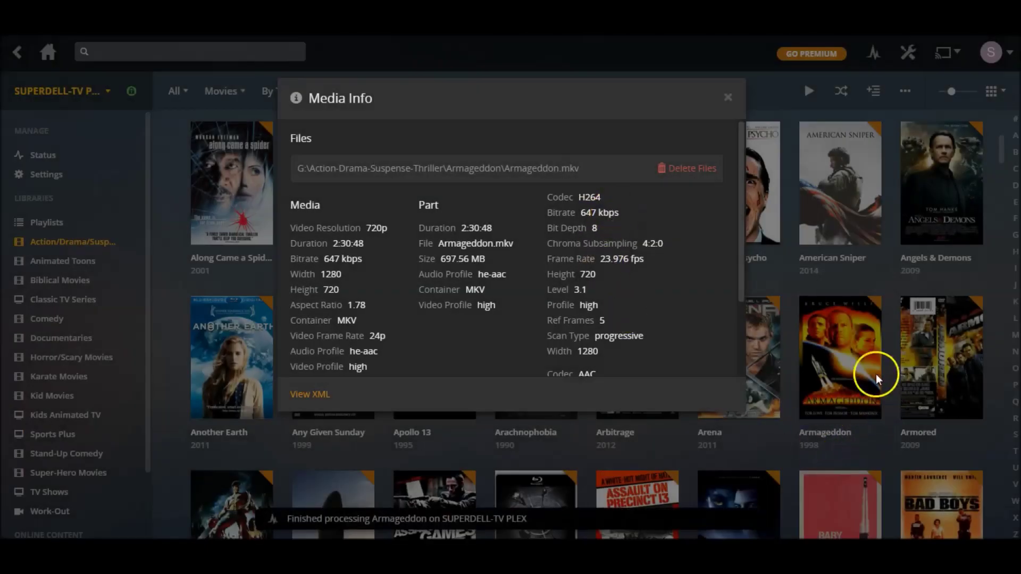
pyautogui.click(728, 98)
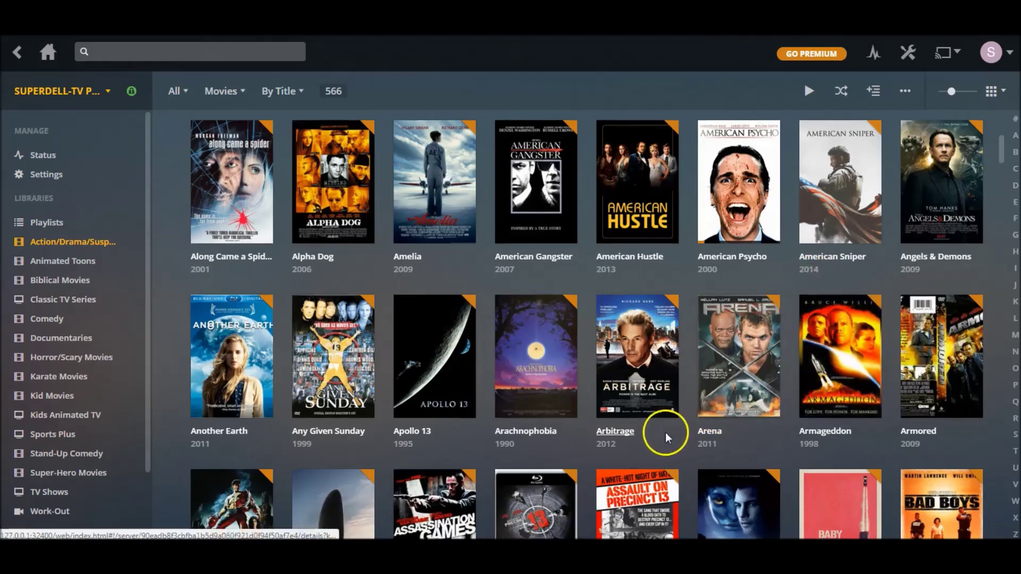
# Delete the duplicate Bad Lieutenant.avi file through the media info of The Bad Lieutenant (2009), keeping the MKV version.
pyautogui.scroll(-5, 664, 438)
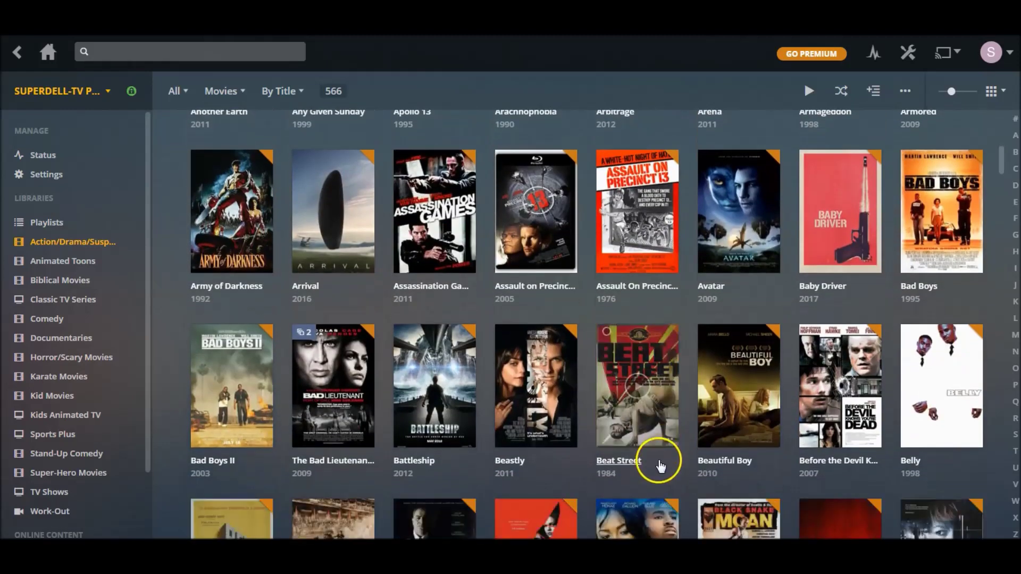
pyautogui.scroll(-3, 659, 452)
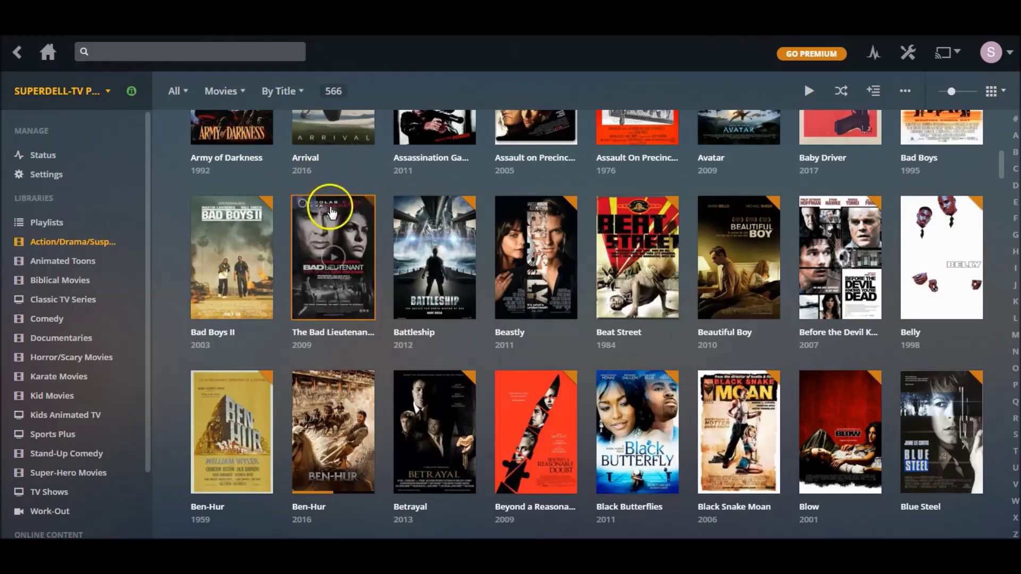
pyautogui.click(365, 310)
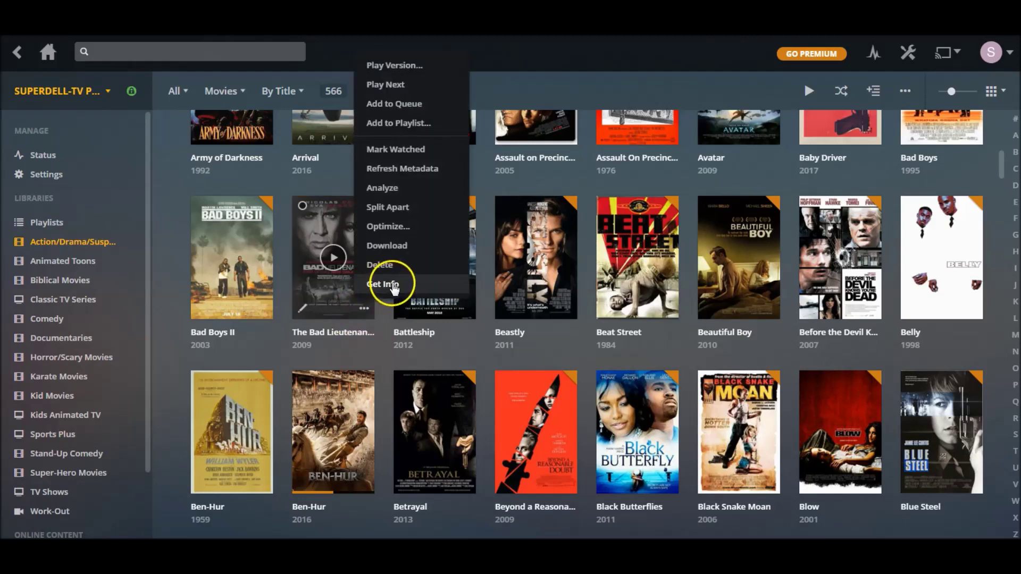
pyautogui.click(394, 287)
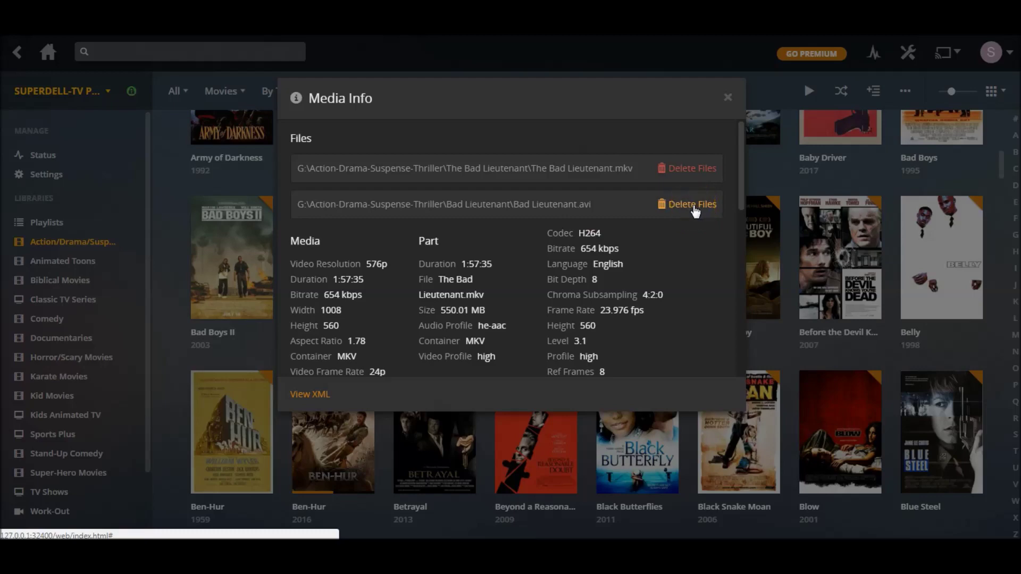
pyautogui.click(659, 203)
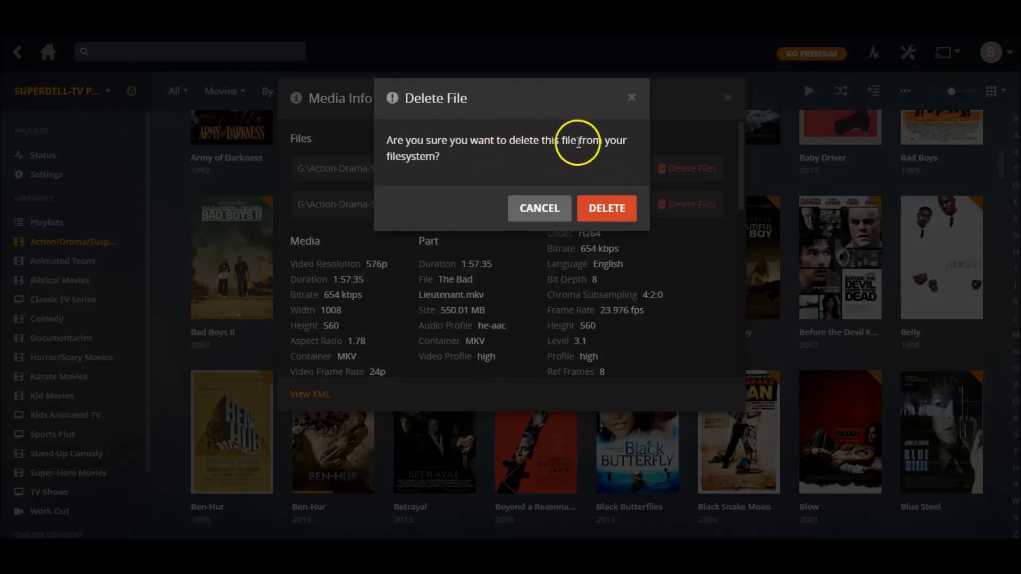
pyautogui.click(607, 210)
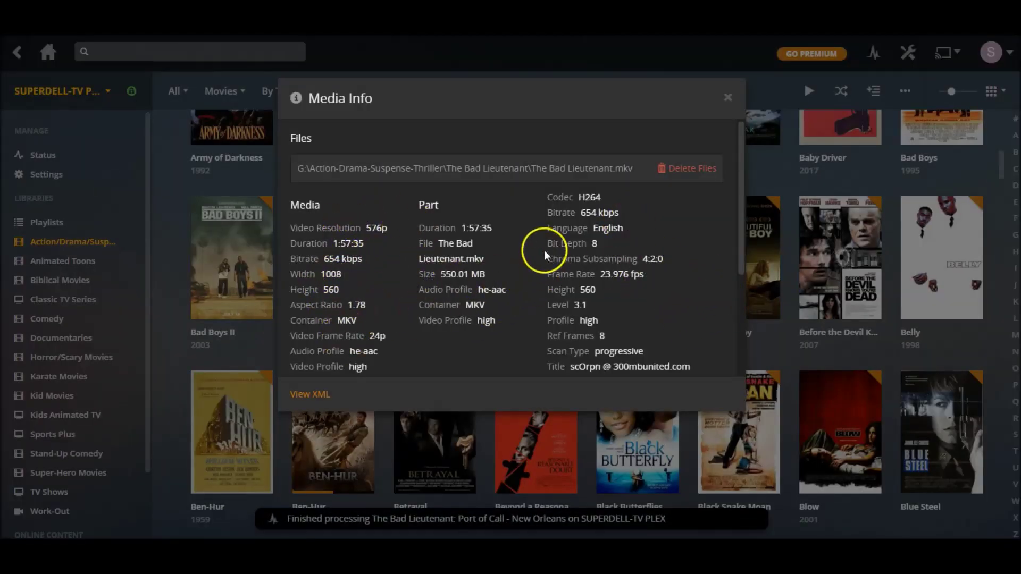
pyautogui.click(728, 100)
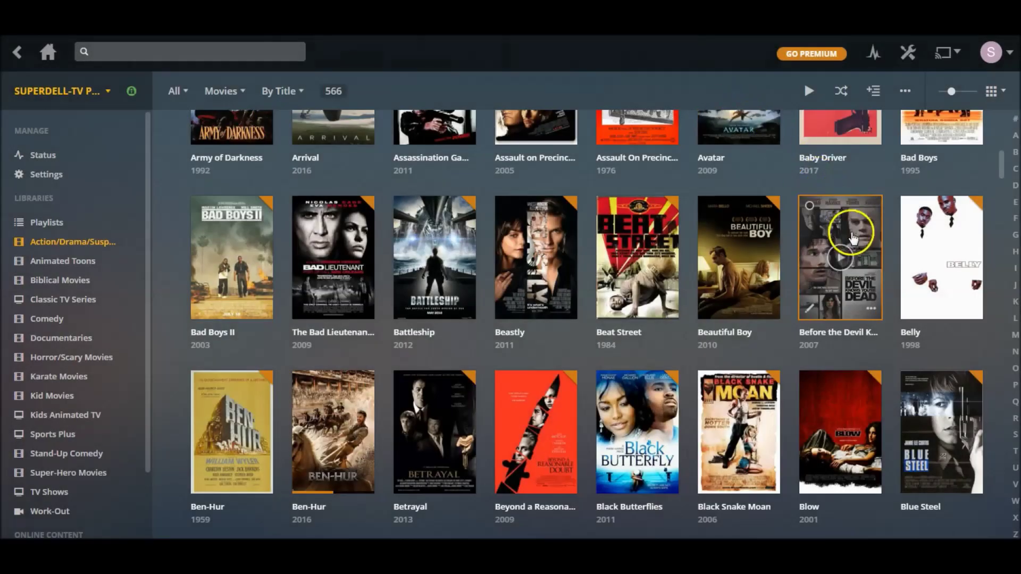
# Delete the duplicate Brothers.avi file through the media info of Brothers (2009), keeping the 1080p MKV version.
pyautogui.scroll(-1, 861, 245)
pyautogui.scroll(-3, 908, 279)
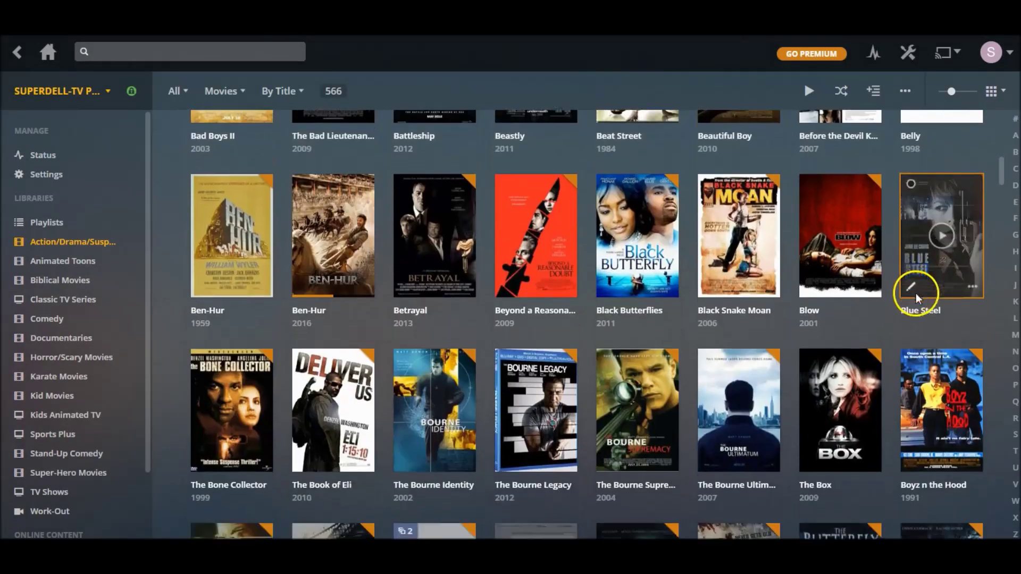
pyautogui.scroll(-3, 895, 340)
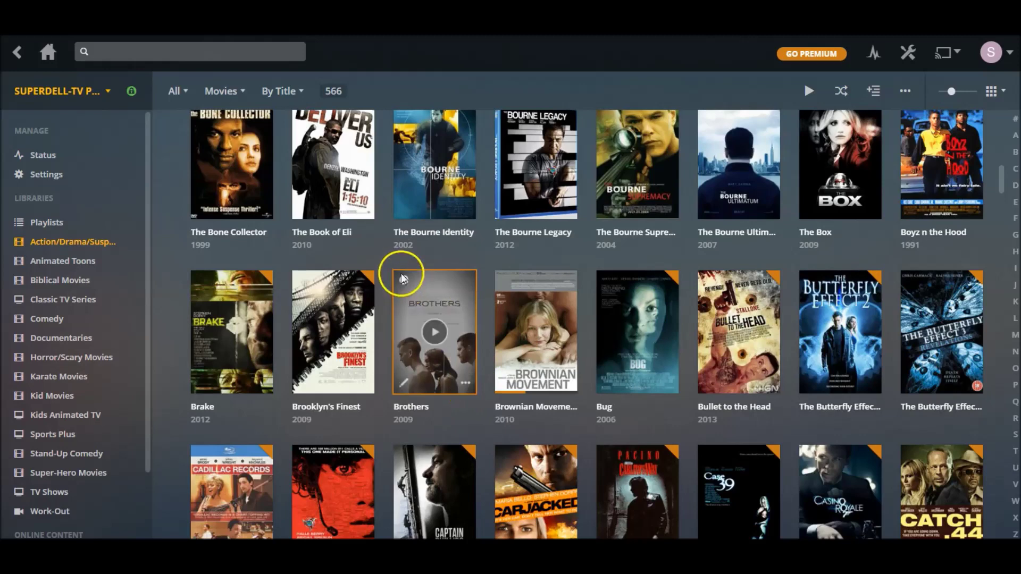
pyautogui.click(465, 384)
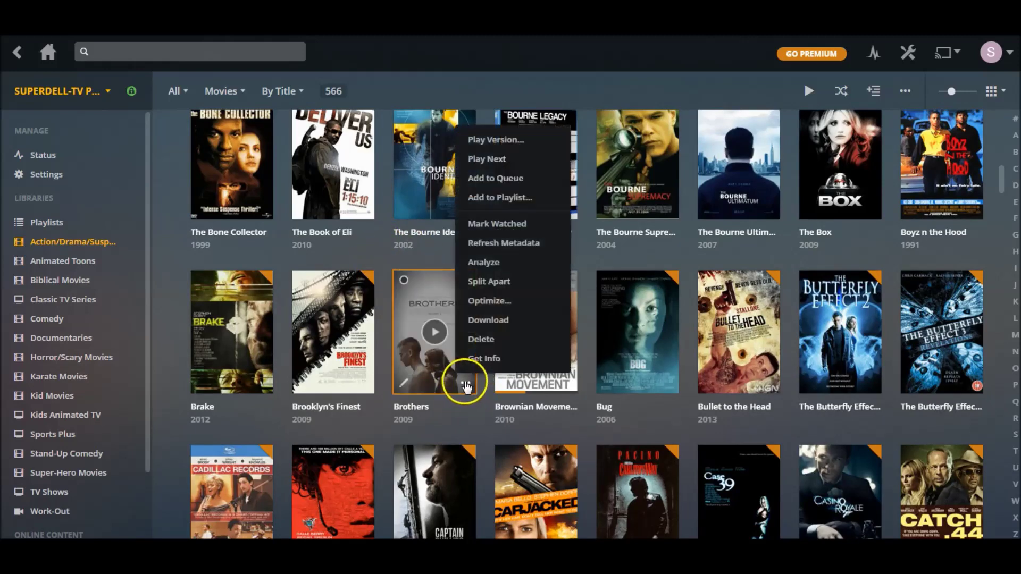
pyautogui.click(483, 359)
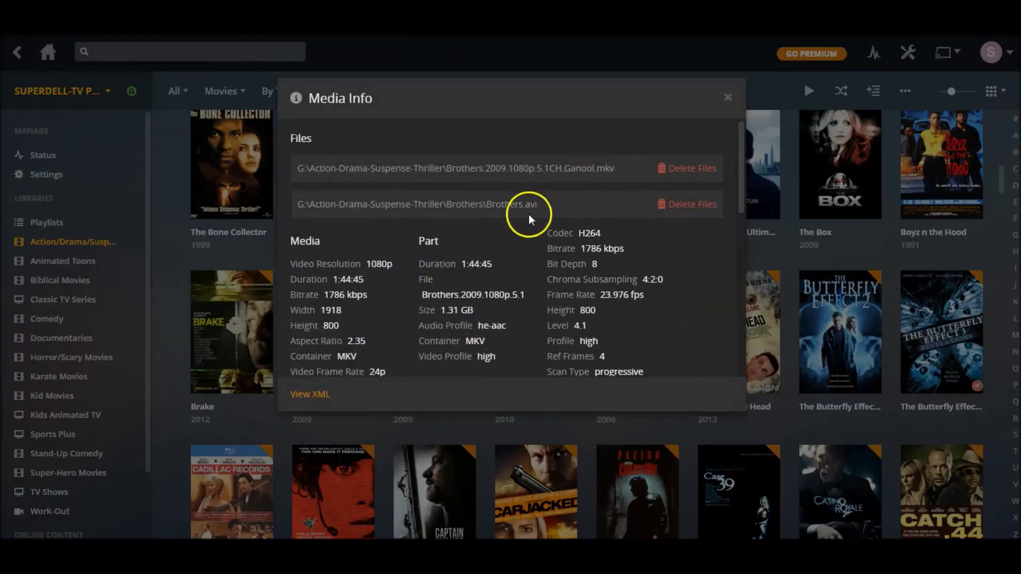
pyautogui.click(690, 208)
pyautogui.click(612, 209)
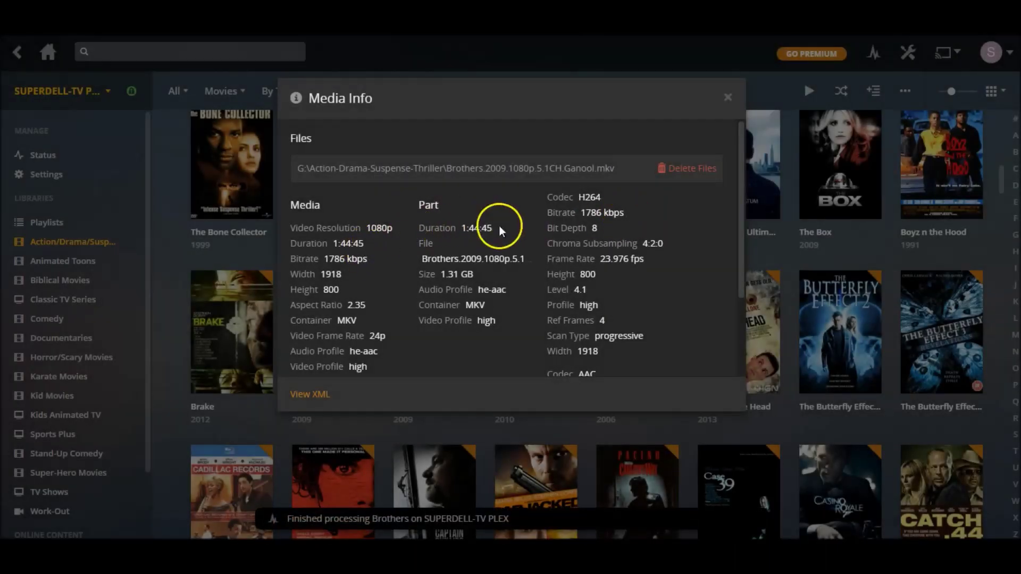
pyautogui.click(728, 98)
# Look through the movies after Brothers, from C to E, for titles marked as having multiple file versions.
pyautogui.scroll(-2, 951, 314)
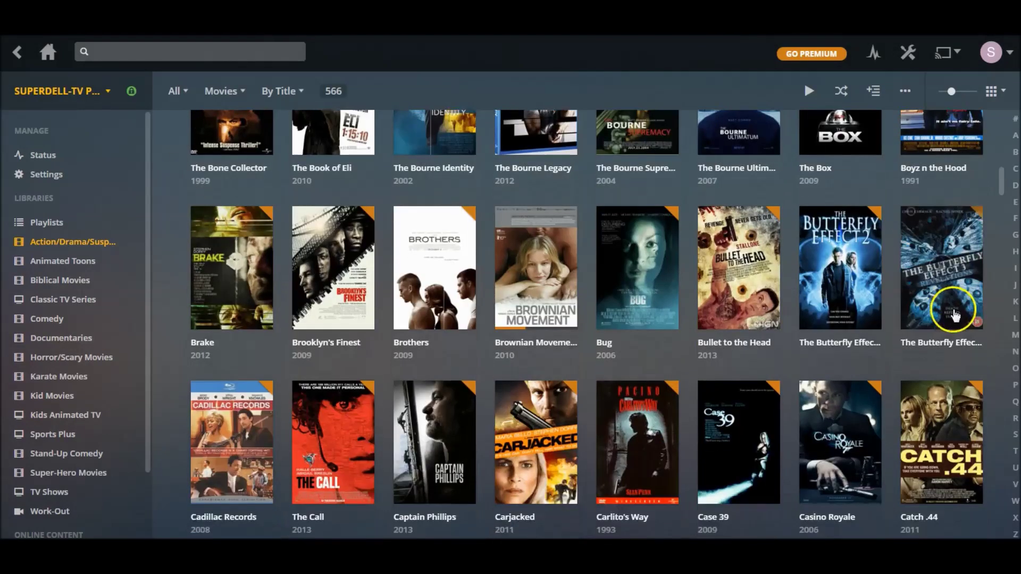
pyautogui.scroll(-6, 953, 316)
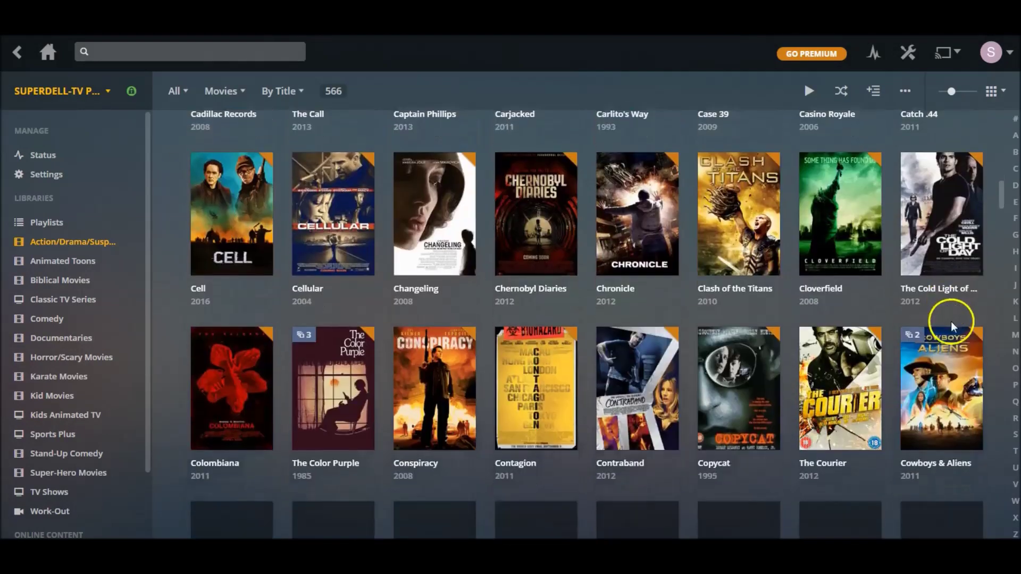
pyautogui.scroll(-4, 950, 321)
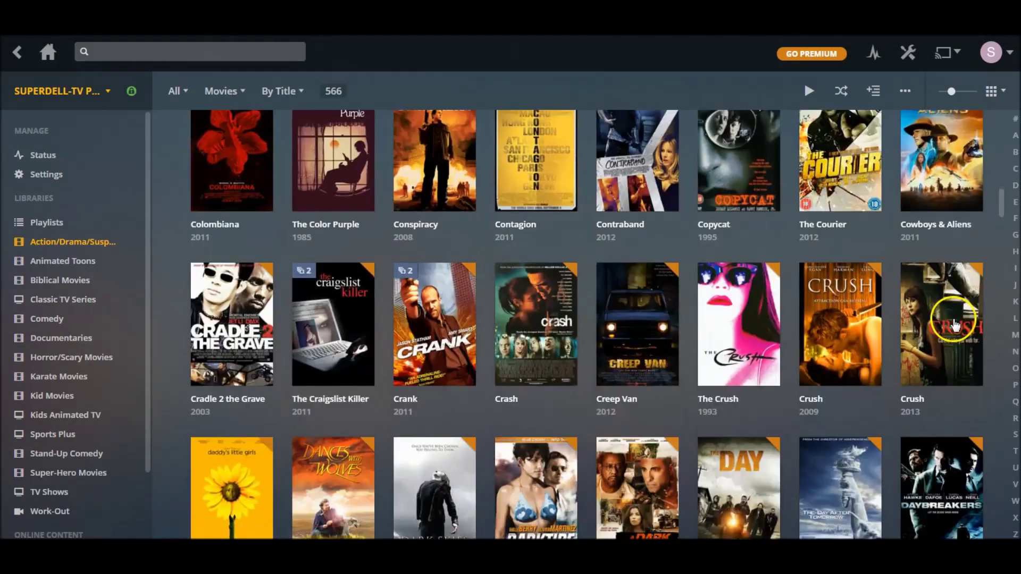
pyautogui.scroll(-1, 953, 324)
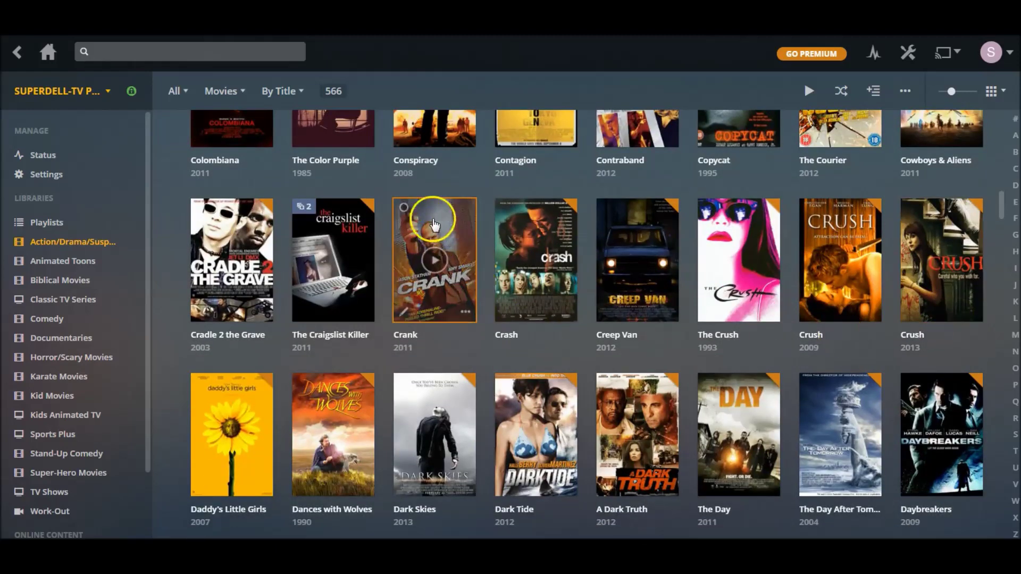
pyautogui.scroll(-4, 949, 334)
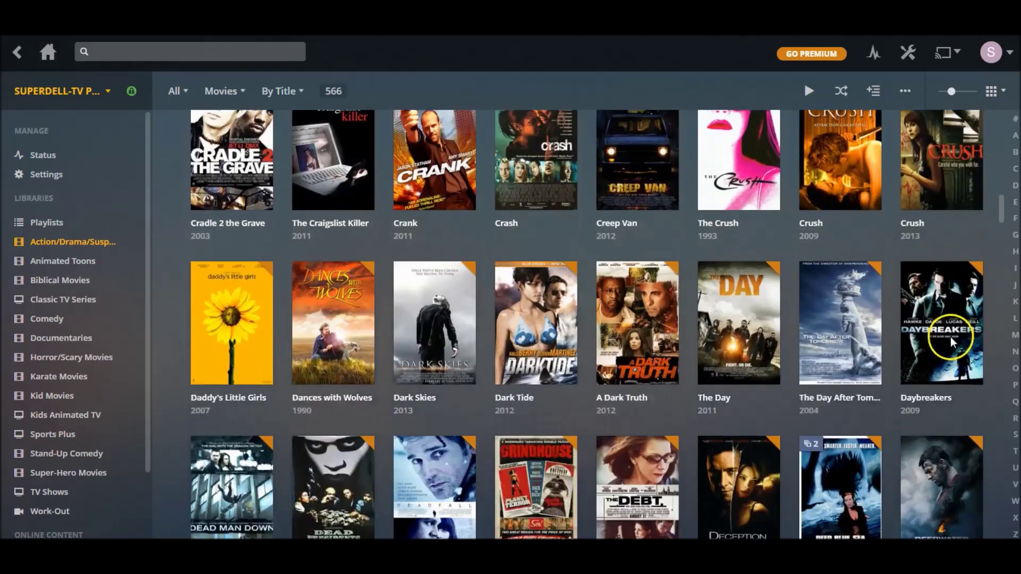
pyautogui.scroll(-1, 942, 342)
pyautogui.scroll(-1, 942, 342)
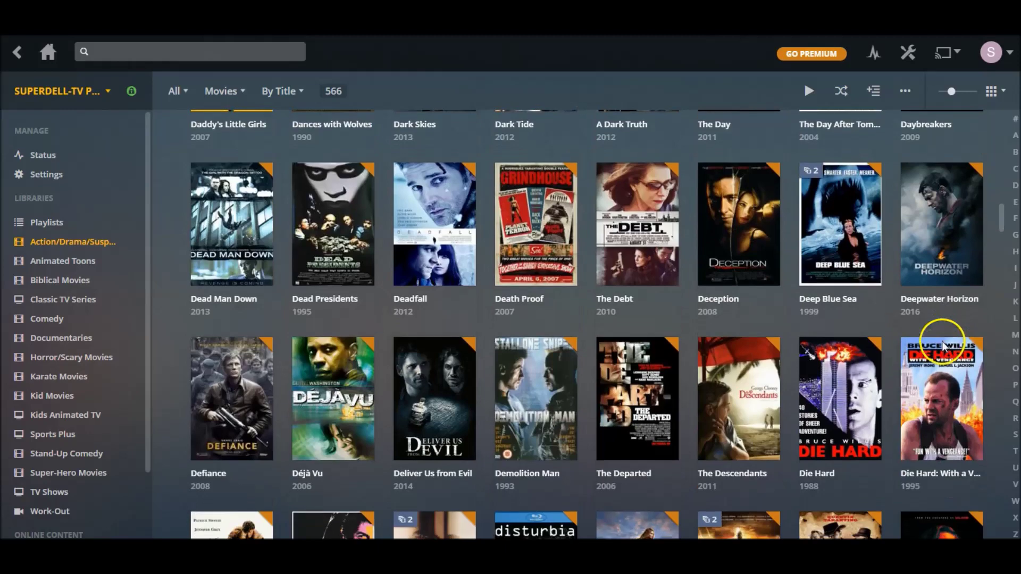
pyautogui.scroll(-3, 910, 268)
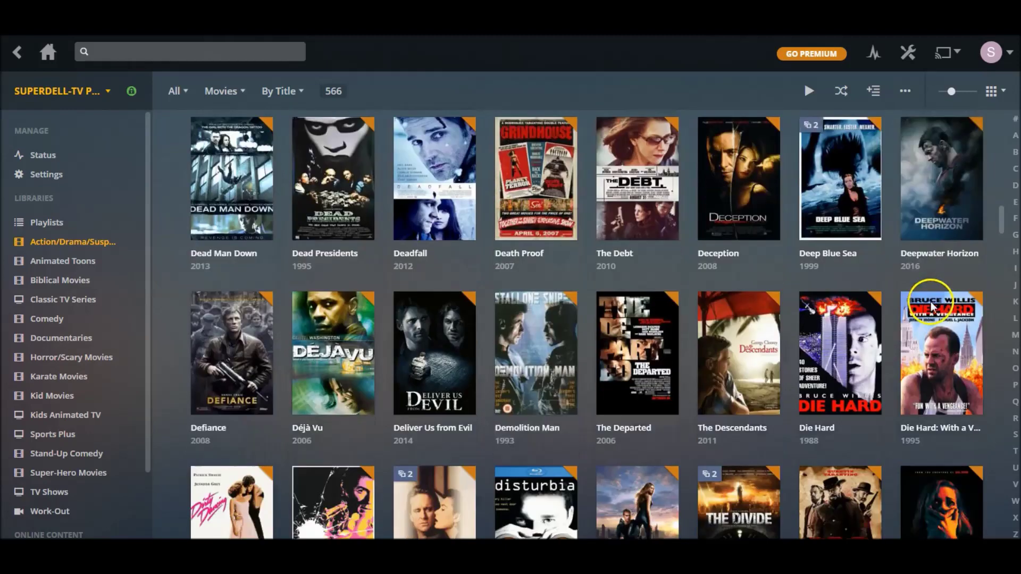
pyautogui.scroll(-1, 927, 305)
pyautogui.scroll(-4, 927, 304)
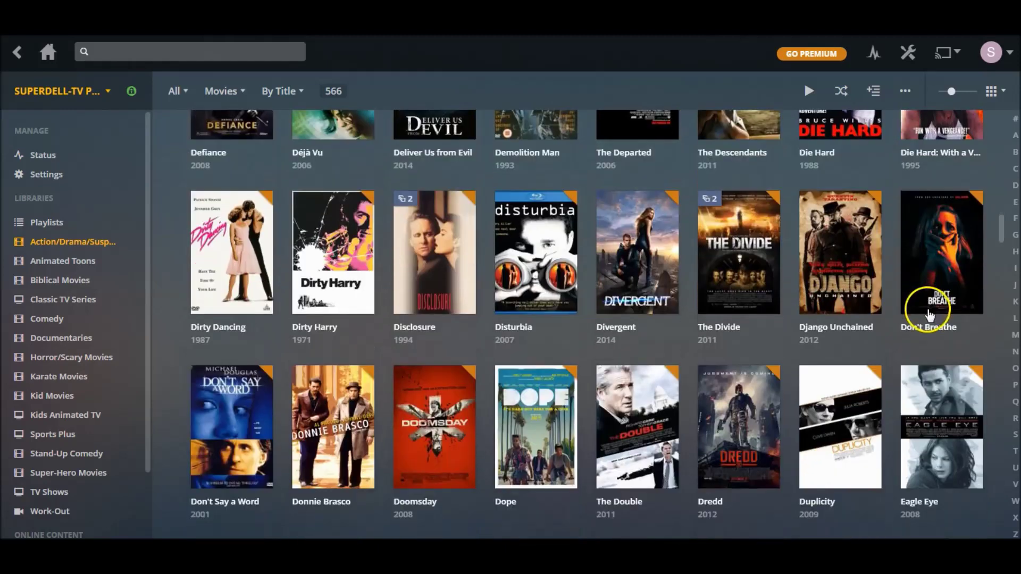
pyautogui.scroll(-3, 927, 312)
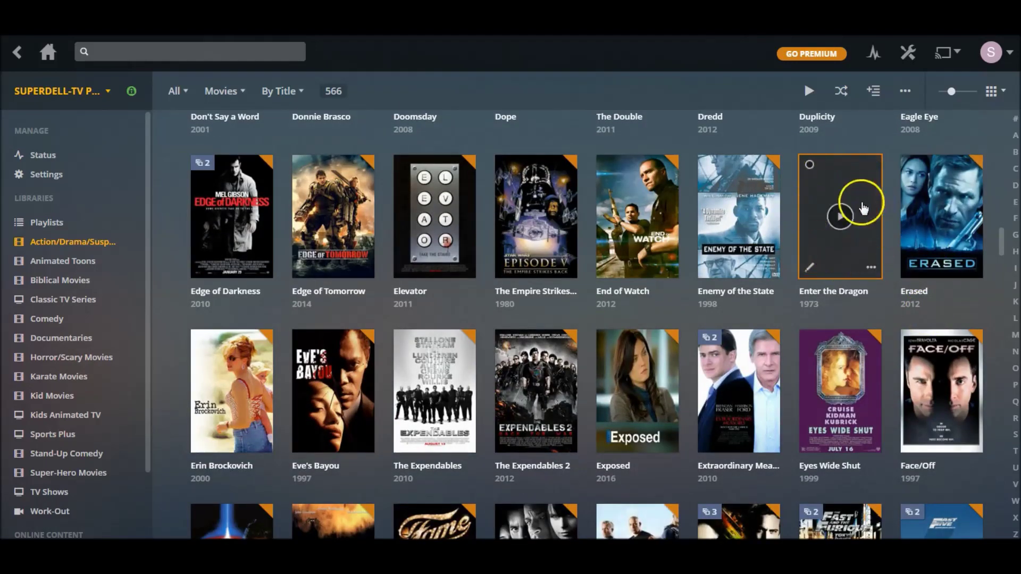
# Open the media info of The Fast and the Furious (2001).
pyautogui.scroll(-1, 962, 250)
pyautogui.scroll(-4, 963, 271)
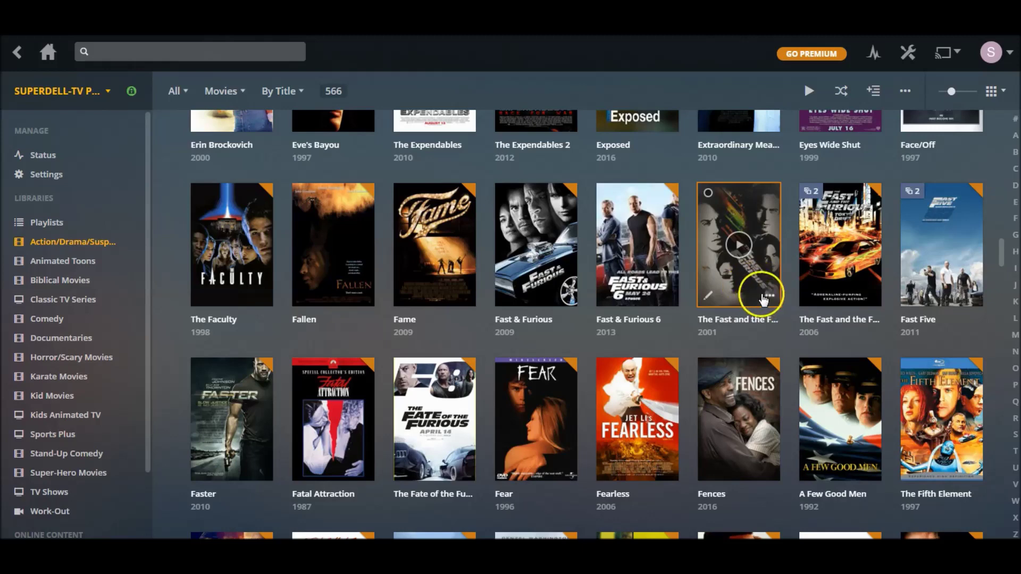
pyautogui.click(769, 297)
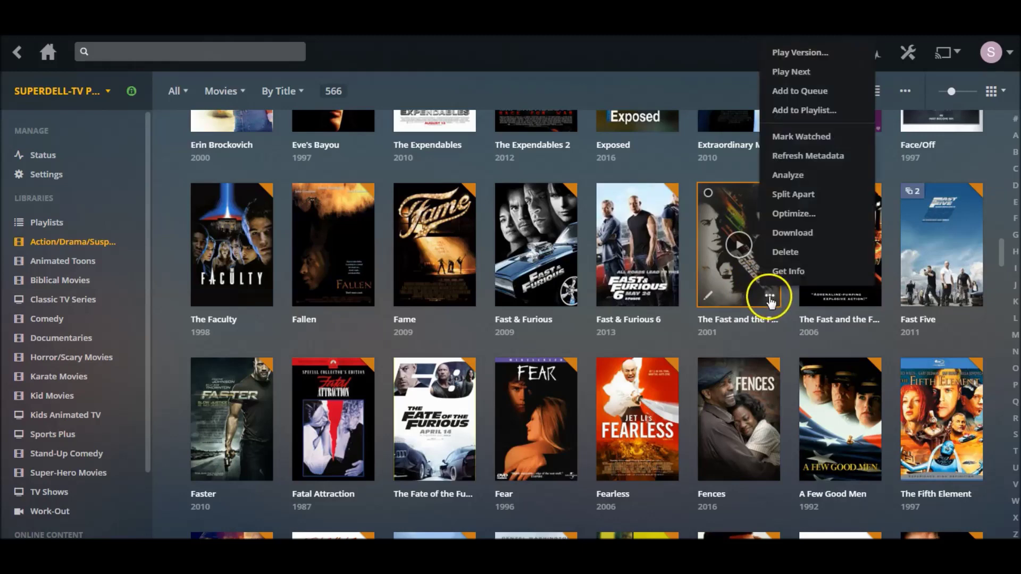
pyautogui.click(797, 271)
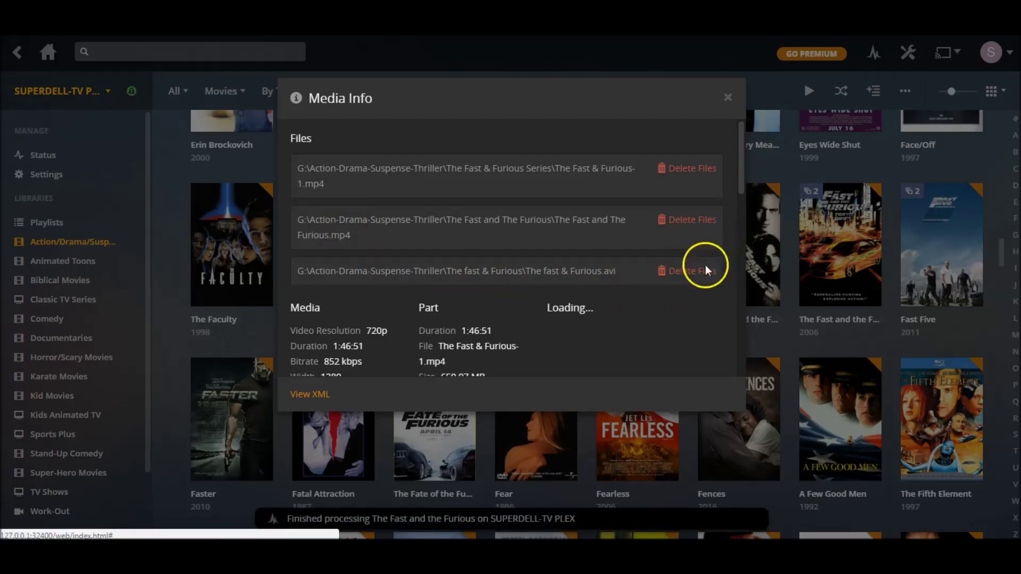
# Compare the video resolution, bitrate, file size and container of the three file versions of The Fast and the Furious.
pyautogui.scroll(-3, 645, 325)
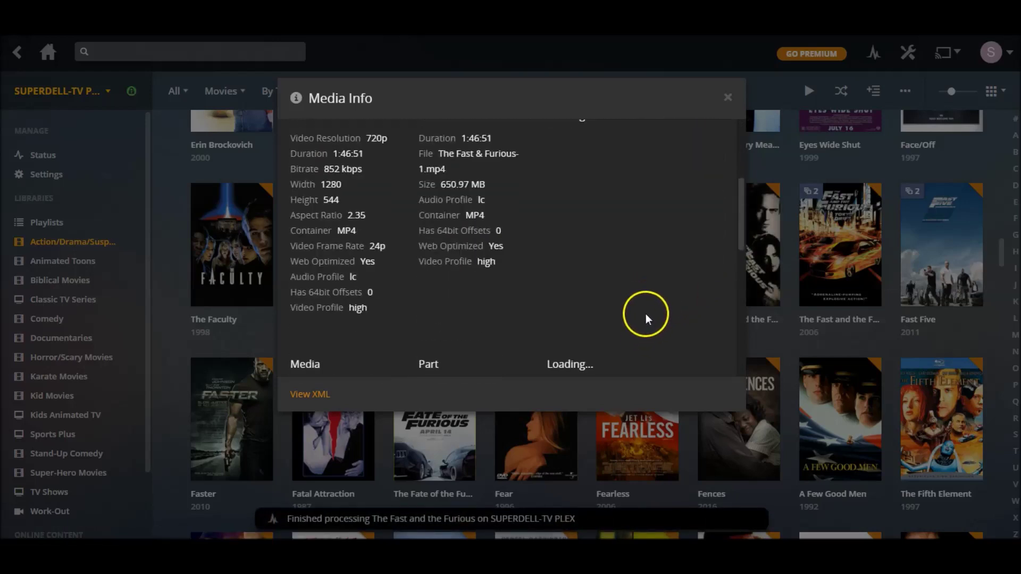
pyautogui.scroll(-5, 632, 314)
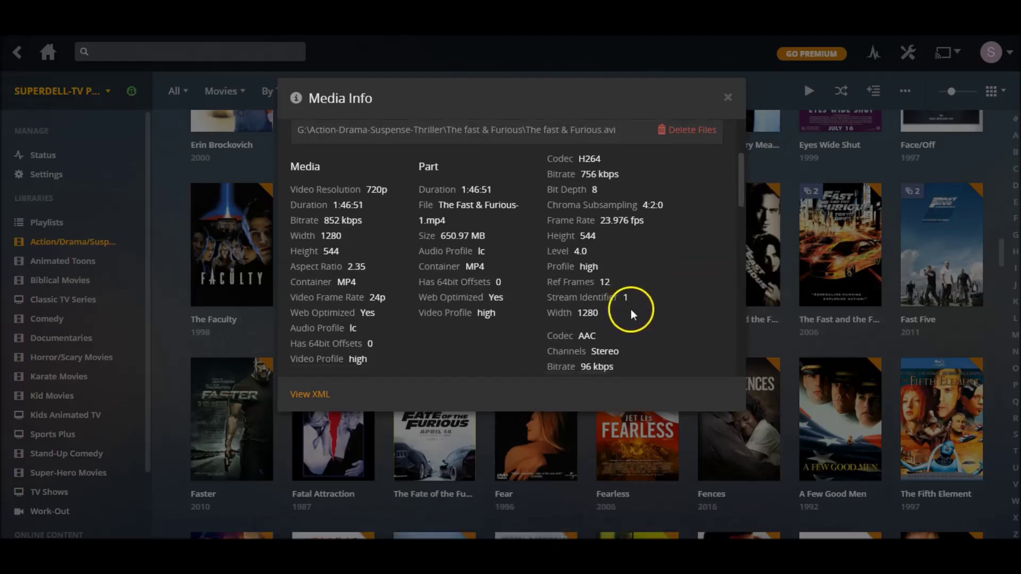
pyautogui.scroll(-5, 631, 320)
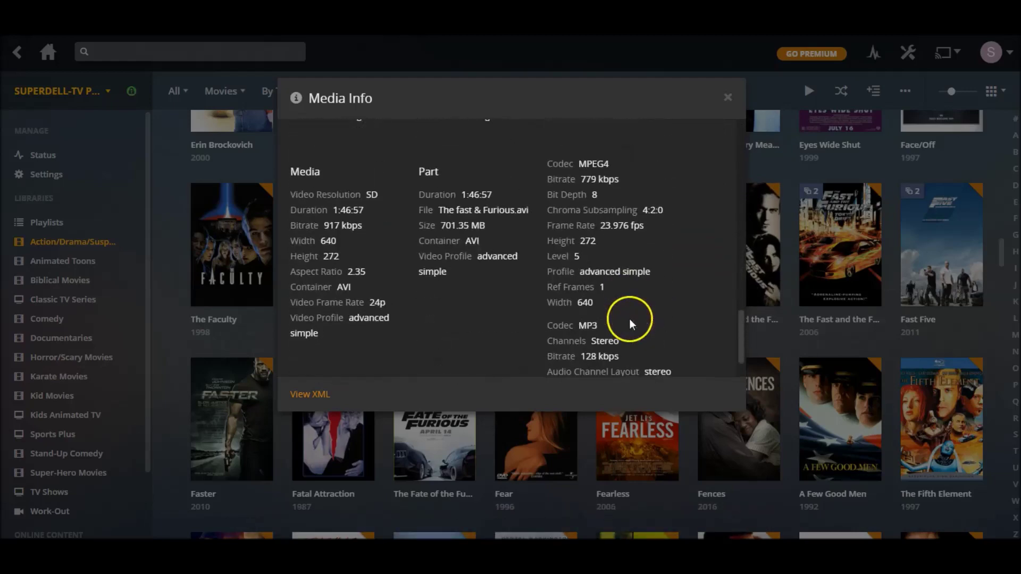
pyautogui.scroll(10, 660, 326)
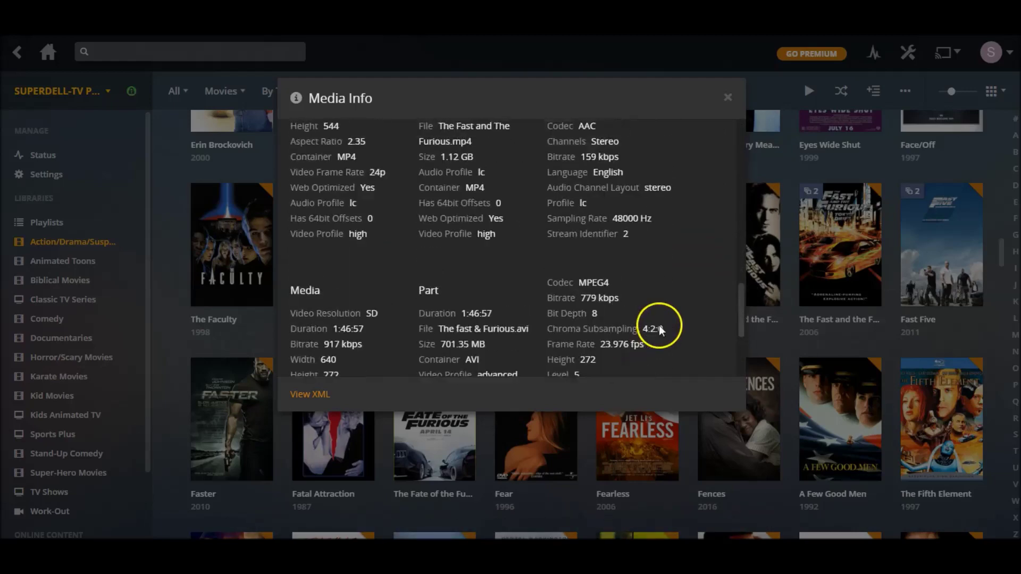
pyautogui.scroll(3, 659, 325)
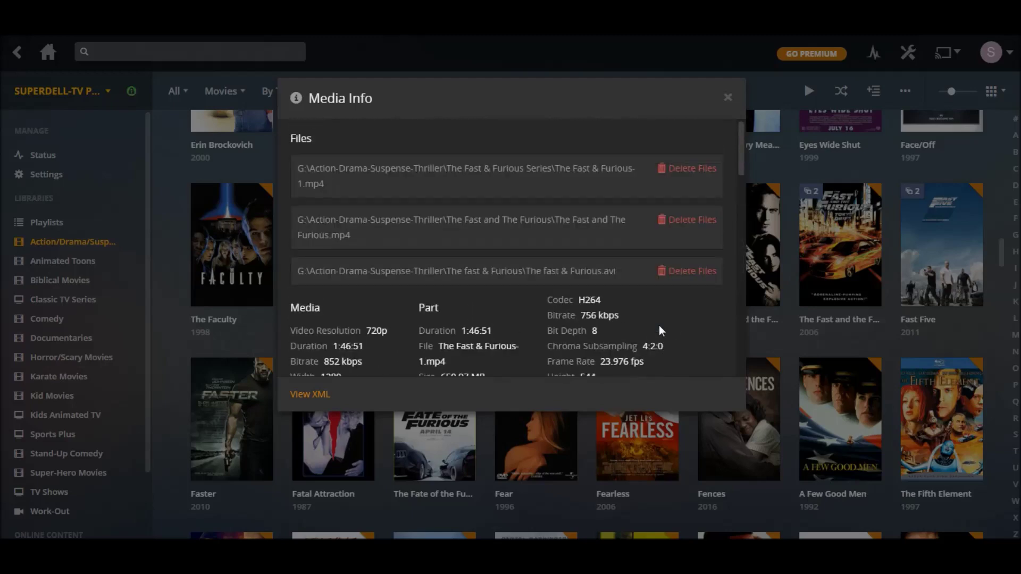
pyautogui.scroll(-2, 646, 287)
pyautogui.scroll(-5, 646, 301)
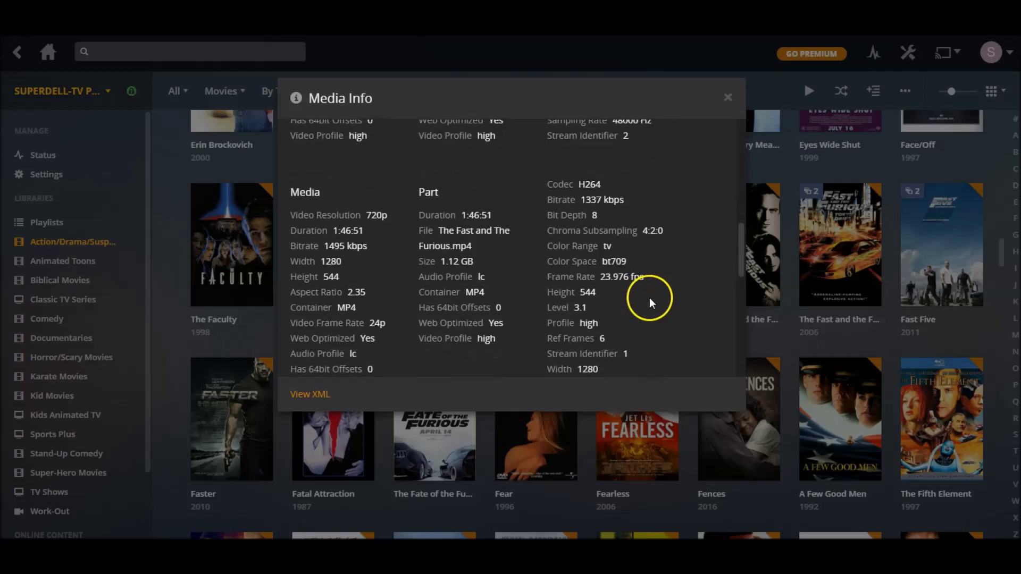
pyautogui.scroll(-6, 684, 265)
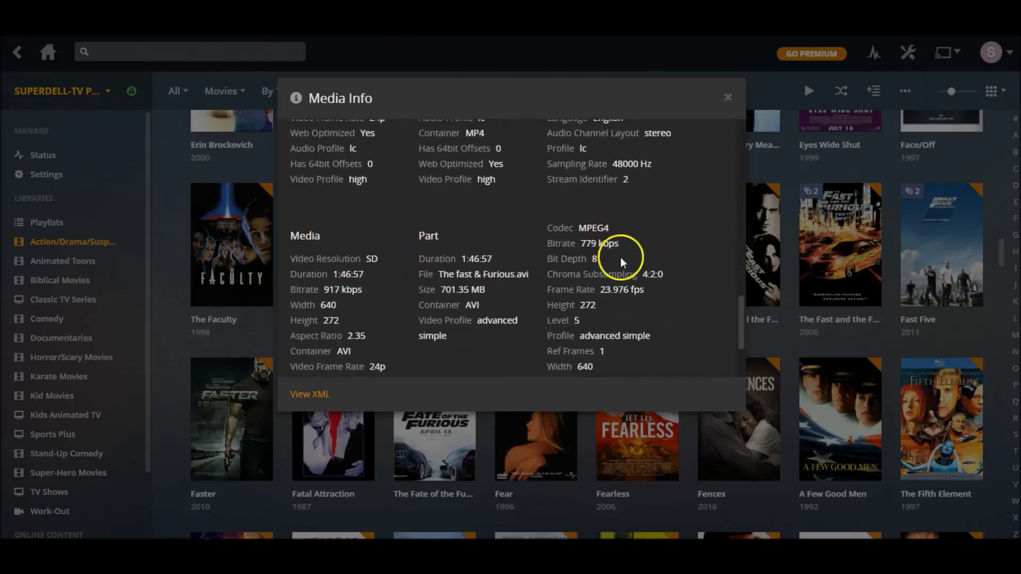
pyautogui.scroll(-2, 638, 269)
pyautogui.scroll(10, 698, 324)
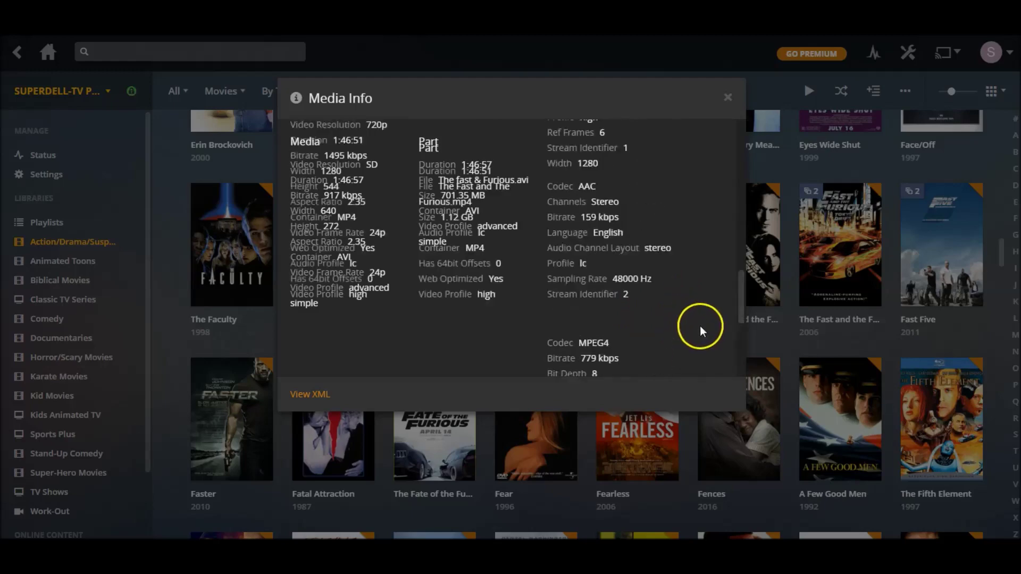
pyautogui.scroll(-3, 701, 308)
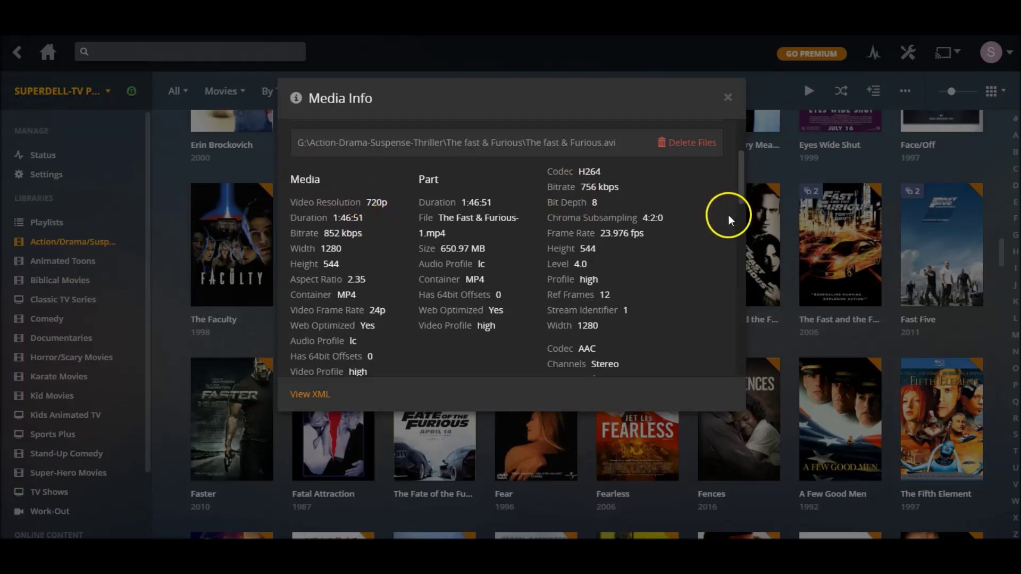
pyautogui.scroll(3, 729, 214)
pyautogui.scroll(-3, 716, 225)
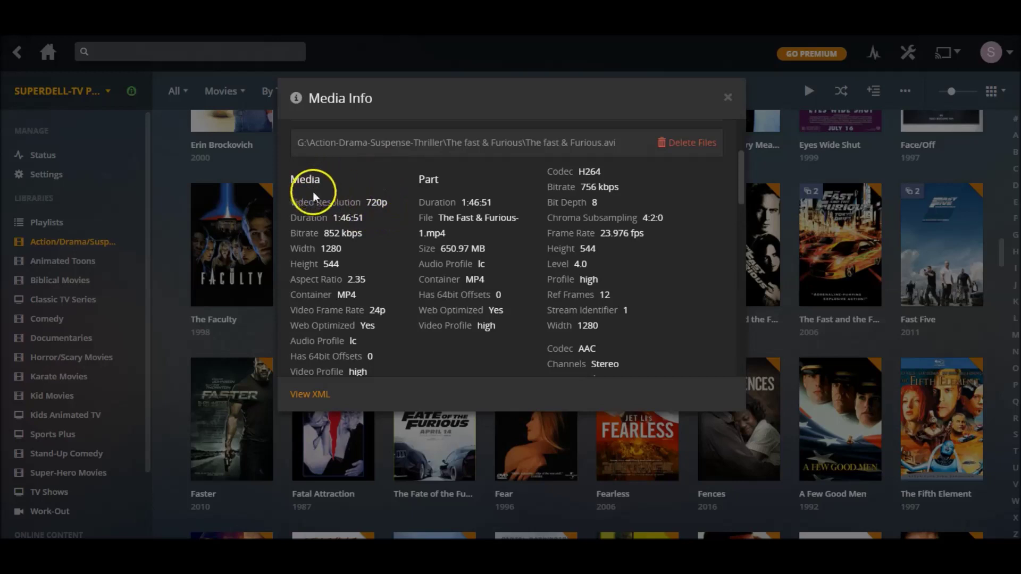
pyautogui.scroll(-5, 688, 234)
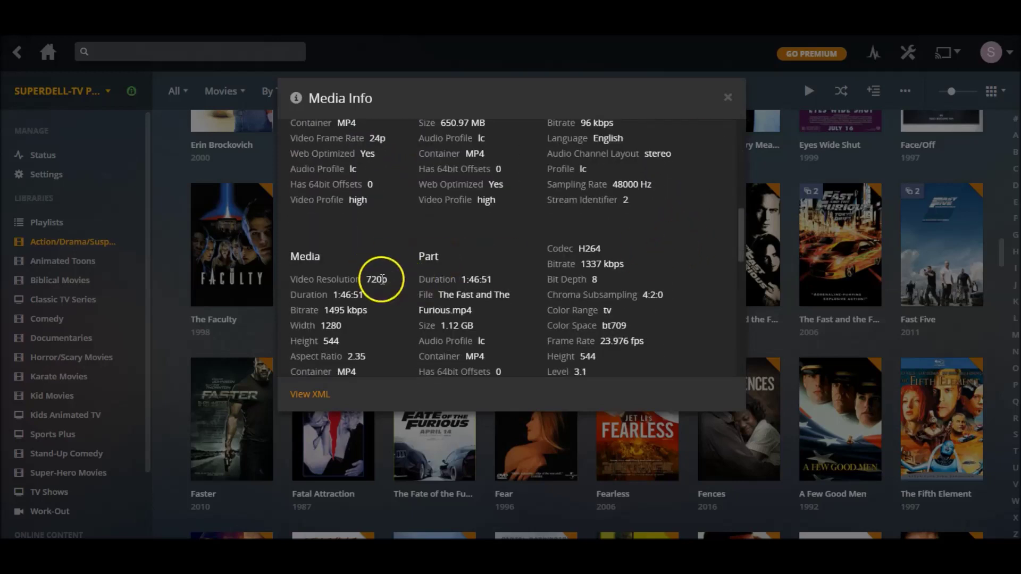
pyautogui.scroll(-6, 679, 263)
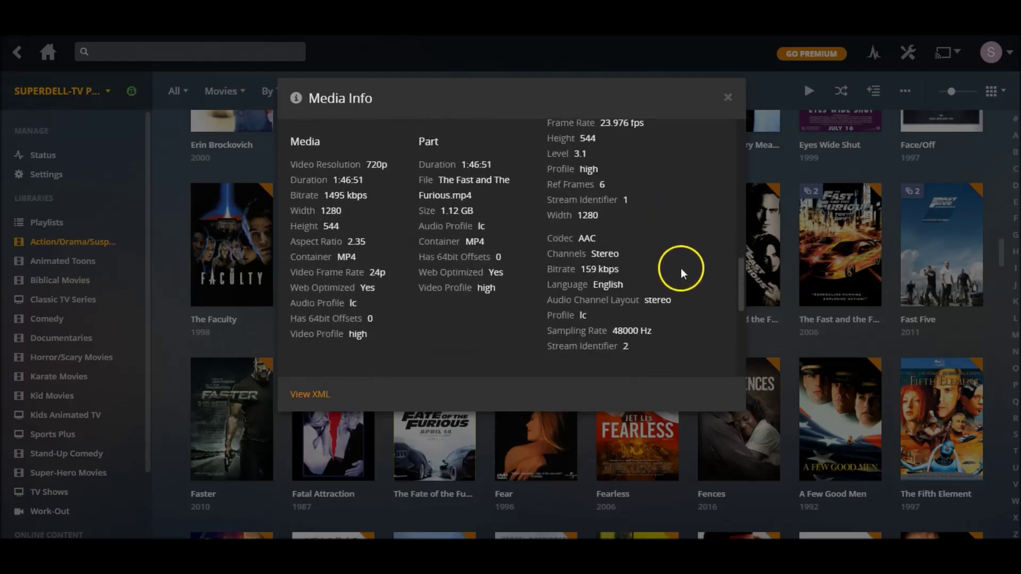
pyautogui.scroll(-1, 682, 273)
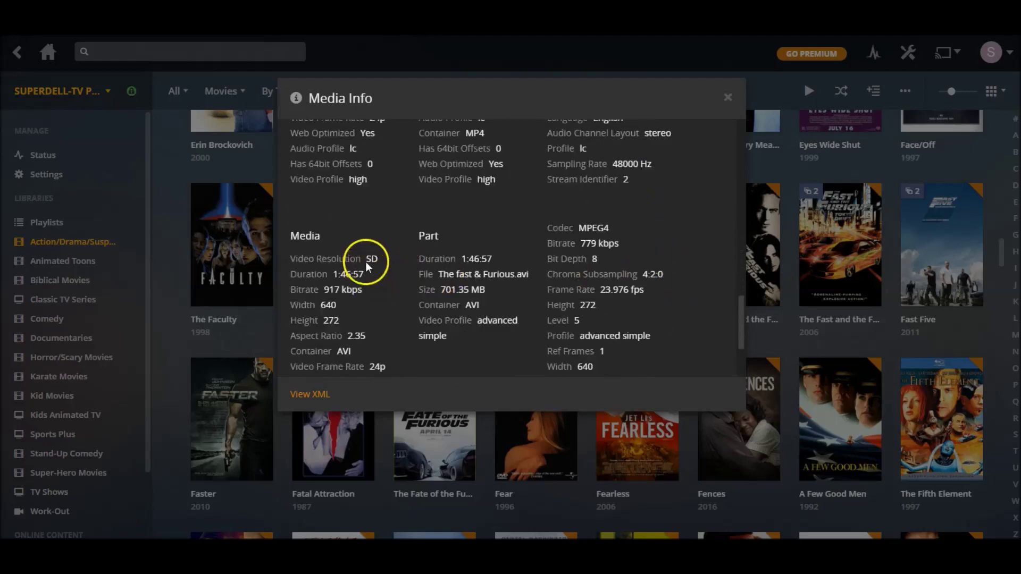
# Delete the duplicate The fast & Furious.avi file from the filesystem.
pyautogui.scroll(10, 694, 291)
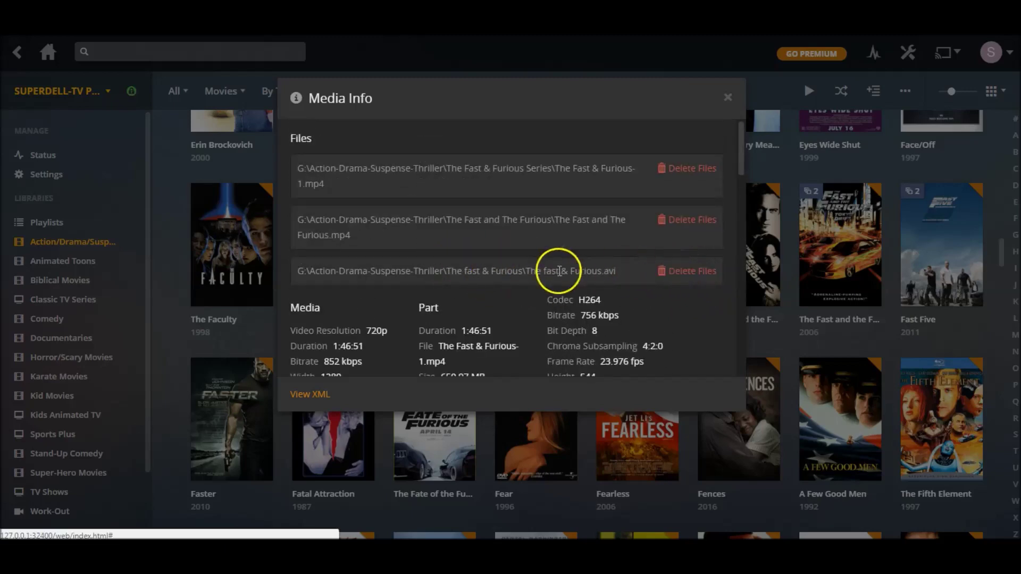
pyautogui.click(693, 271)
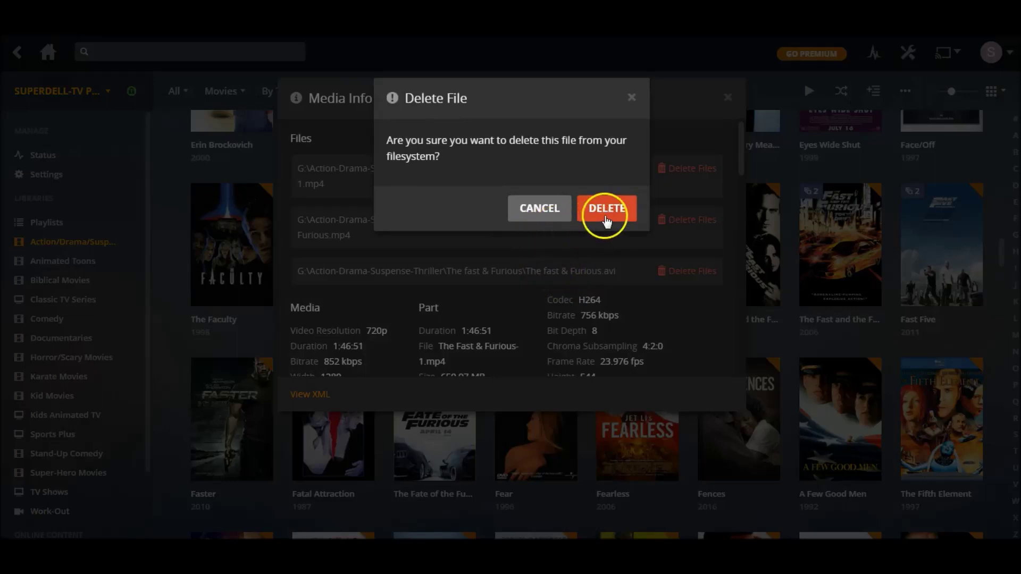
pyautogui.click(607, 209)
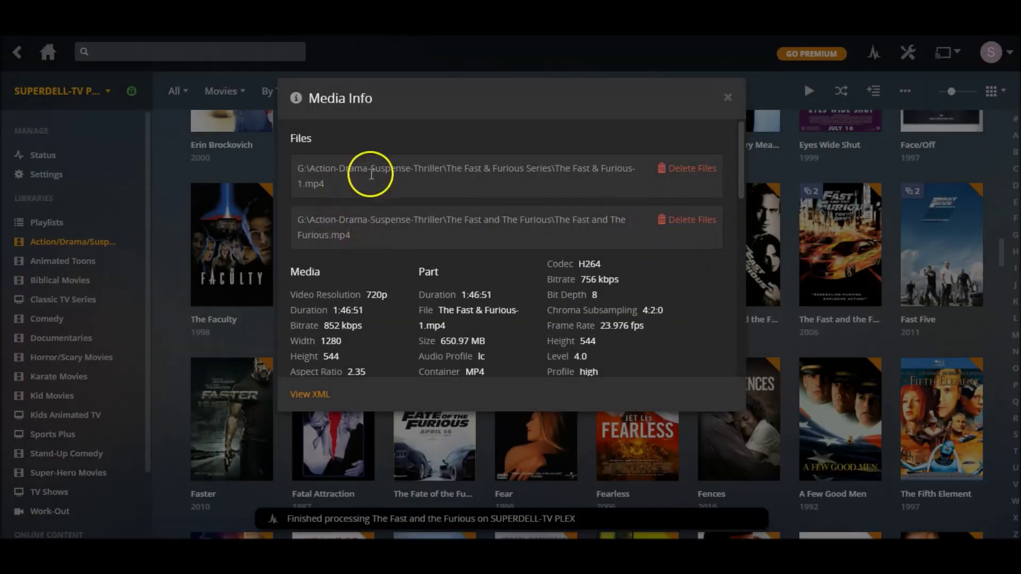
# Delete the duplicate The Fast and The Furious.mp4 file, keeping The Fast & Furious-1.mp4, and close the media info.
pyautogui.click(677, 223)
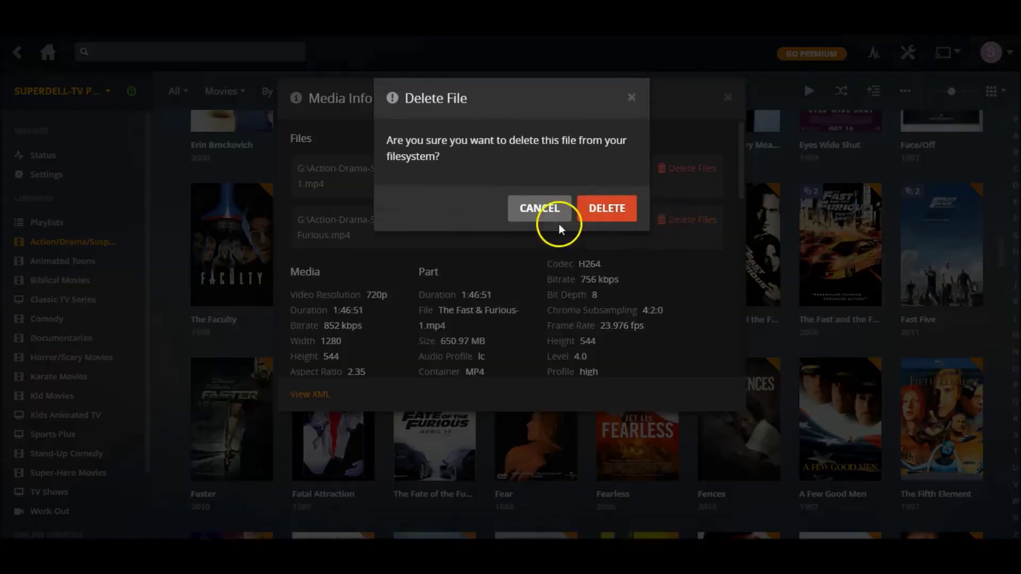
pyautogui.click(609, 213)
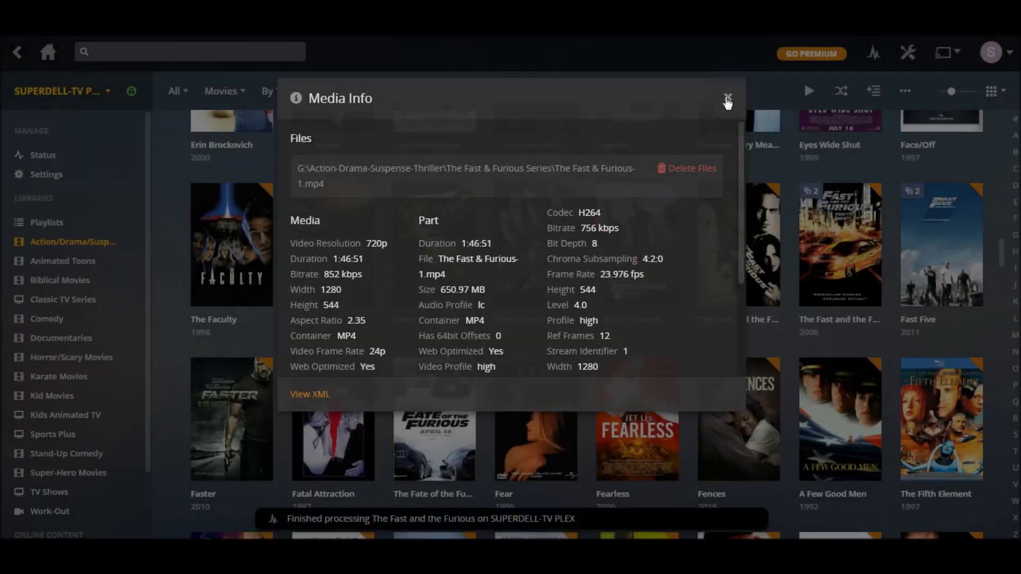
pyautogui.click(727, 99)
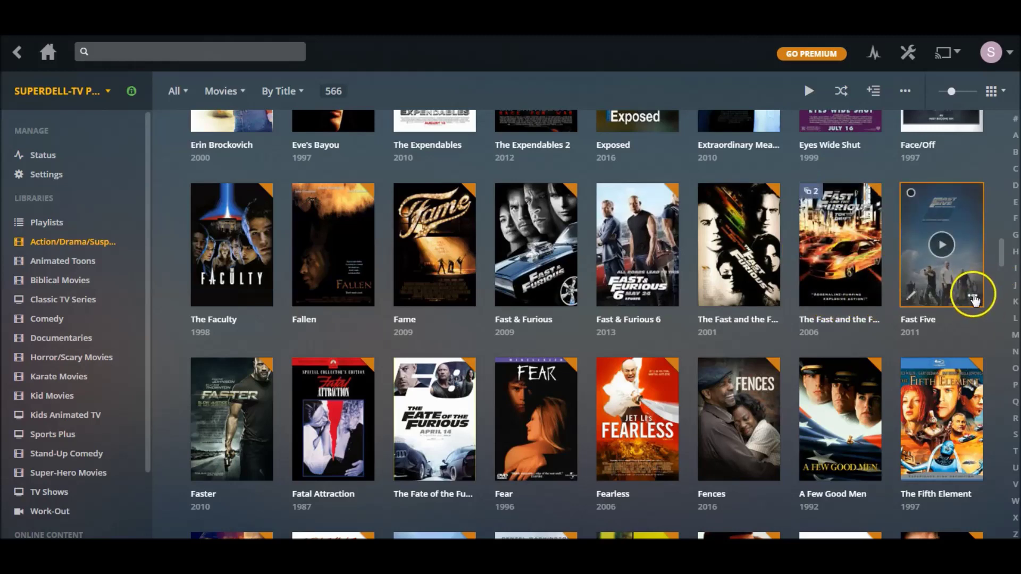
# Compare both Fast Five (2011) files in its media info and delete The Fast & Furious-5-Fast Five.mkv, keeping Fast Five.mkv.
pyautogui.click(965, 298)
pyautogui.click(951, 271)
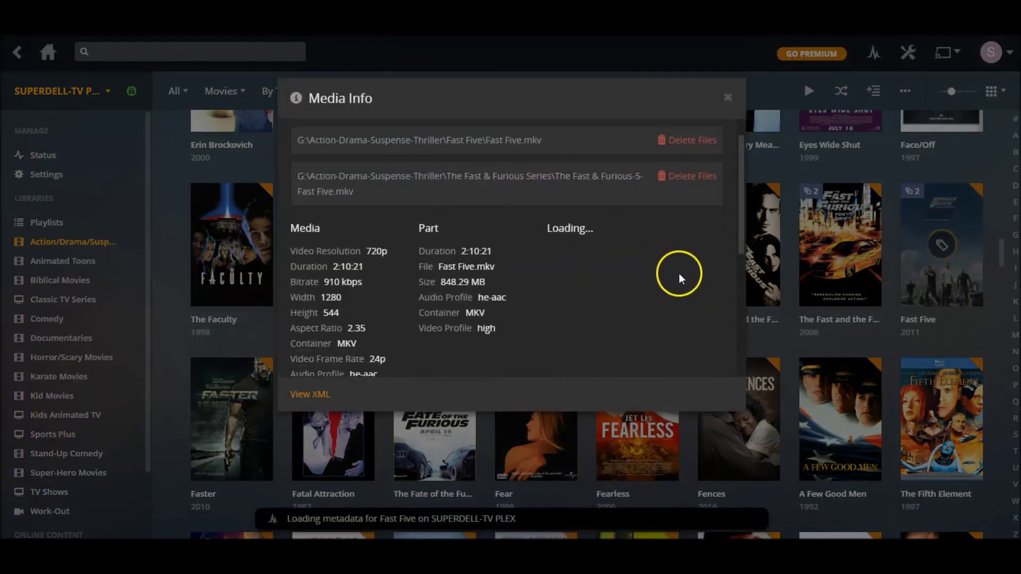
pyautogui.scroll(-5, 679, 278)
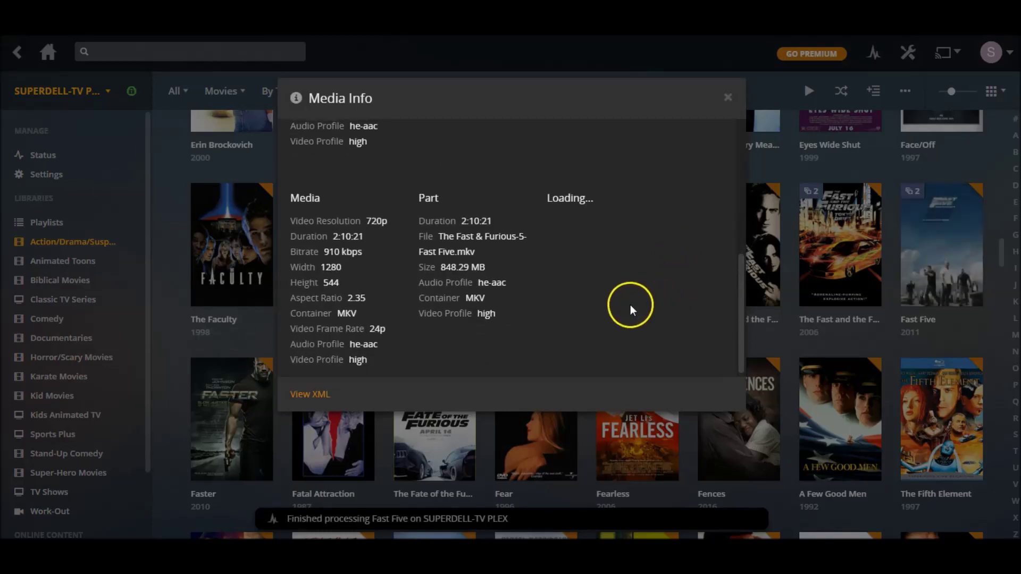
pyautogui.scroll(5, 630, 307)
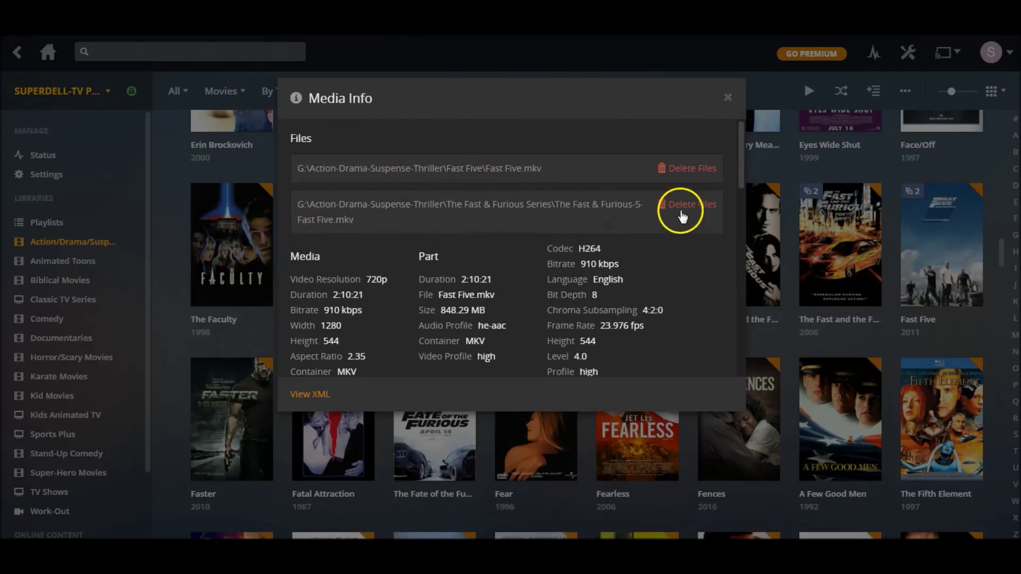
pyautogui.scroll(-2, 689, 234)
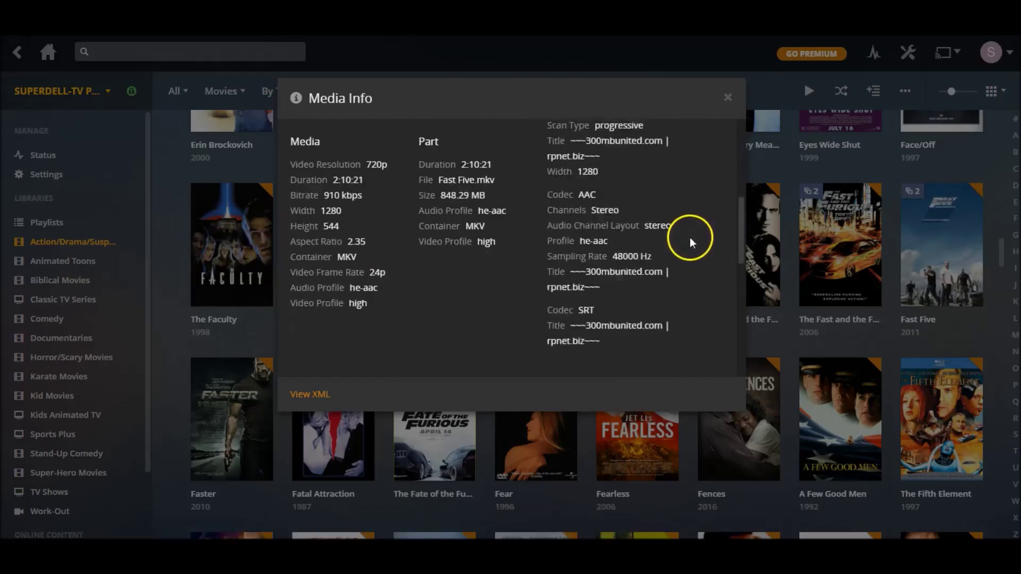
pyautogui.scroll(-5, 690, 242)
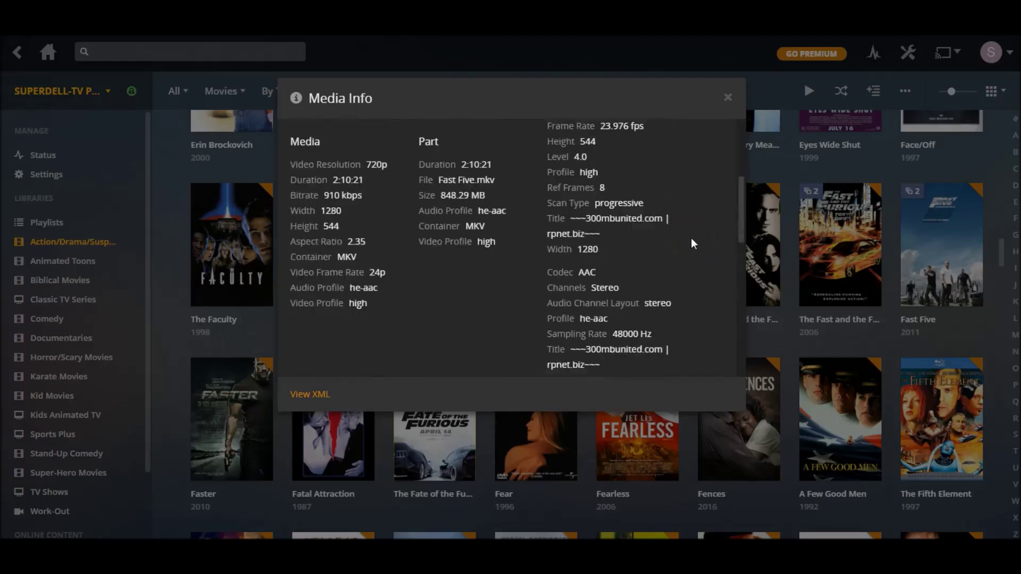
pyautogui.scroll(7, 692, 243)
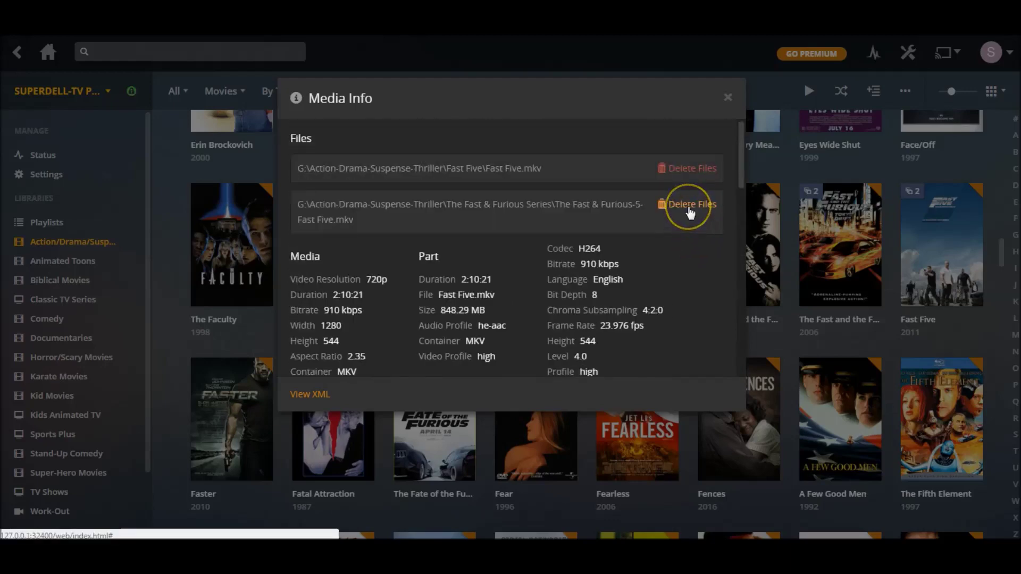
pyautogui.click(690, 213)
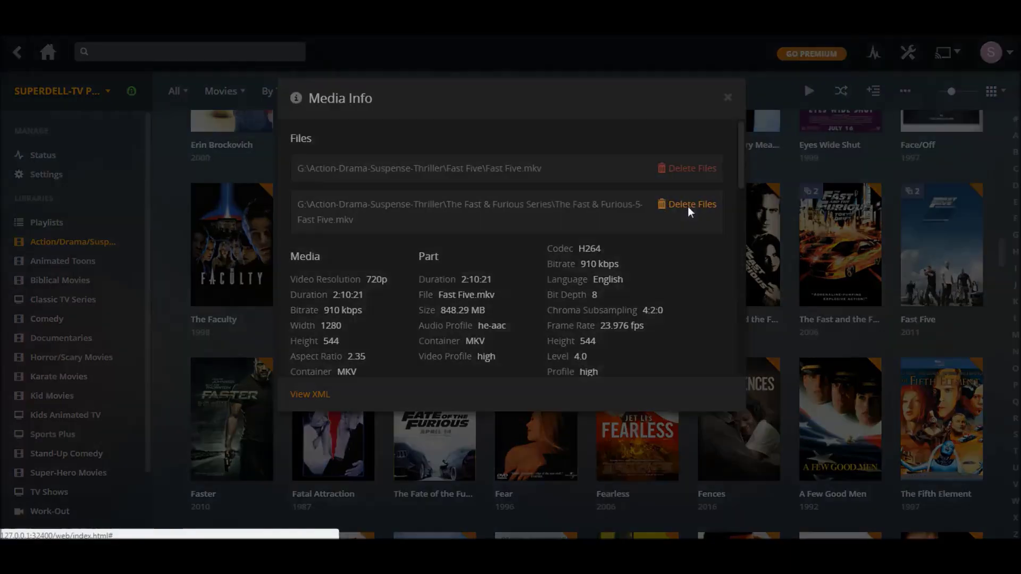
pyautogui.click(614, 209)
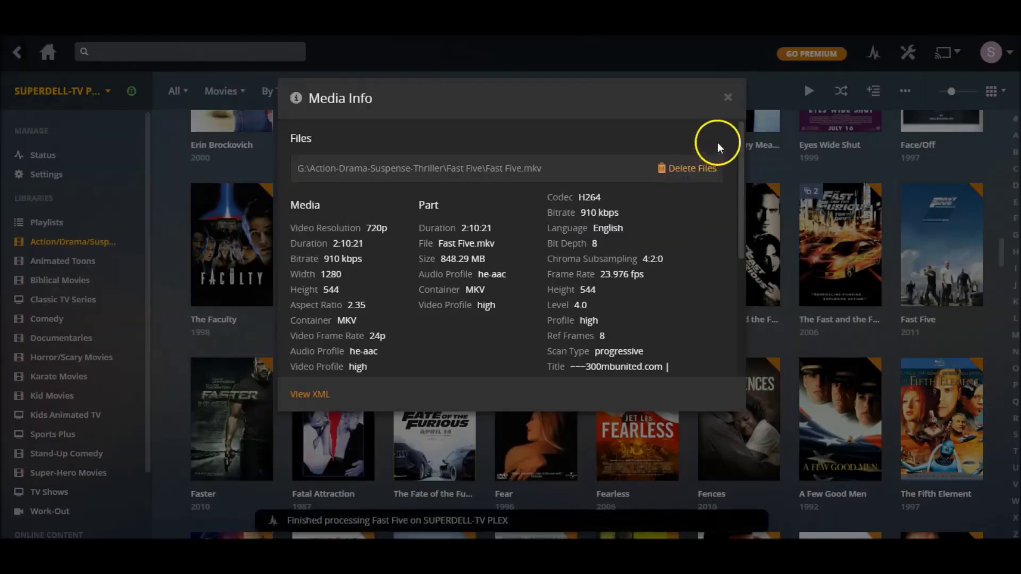
pyautogui.click(727, 98)
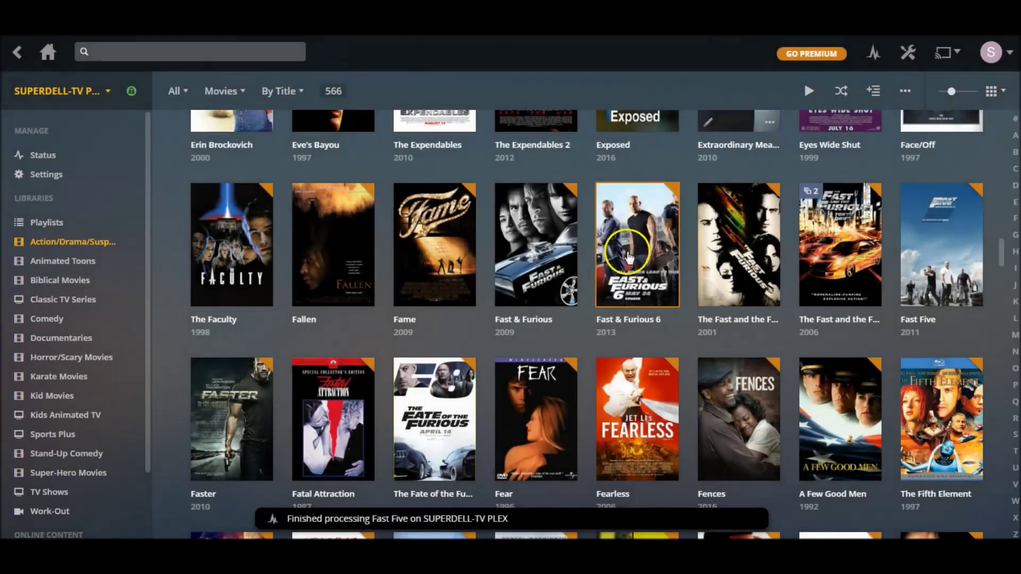
# Look through the movies after Fast Five, from F to H, for titles marked as having multiple file versions.
pyautogui.scroll(-5, 627, 285)
pyautogui.click(715, 314)
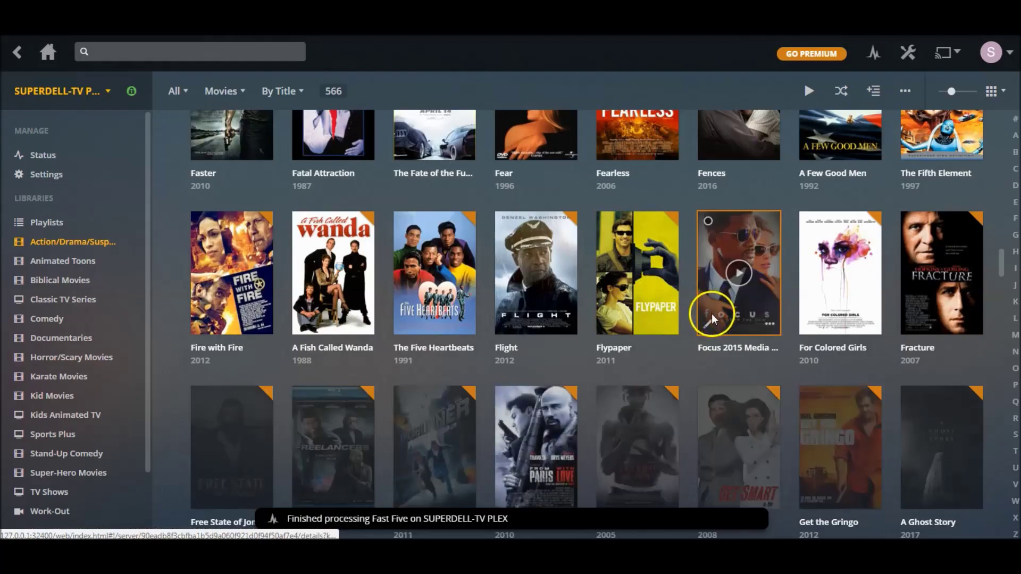
pyautogui.scroll(-5, 712, 316)
pyautogui.scroll(-3, 708, 320)
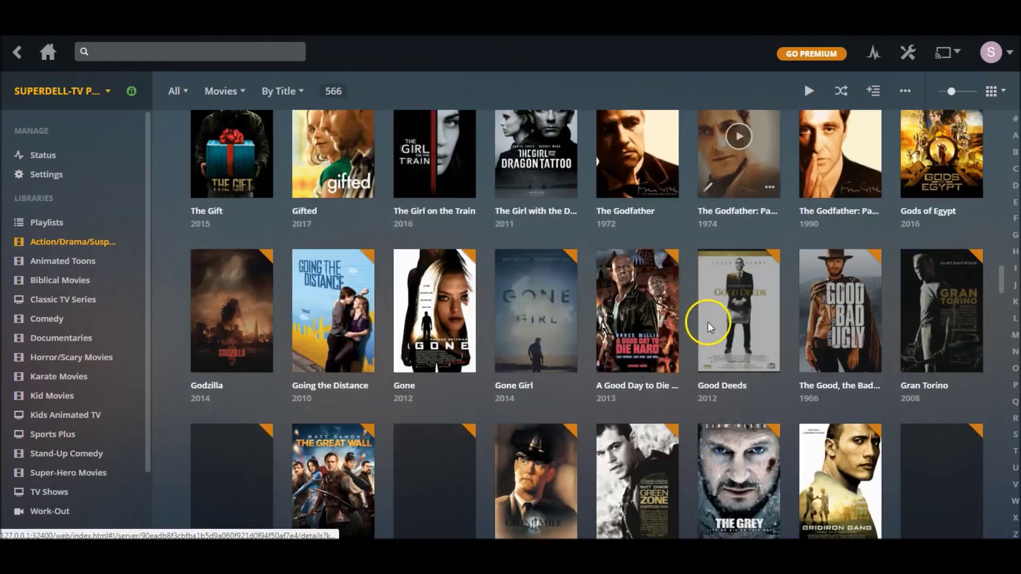
pyautogui.scroll(-3, 627, 298)
pyautogui.scroll(-6, 635, 324)
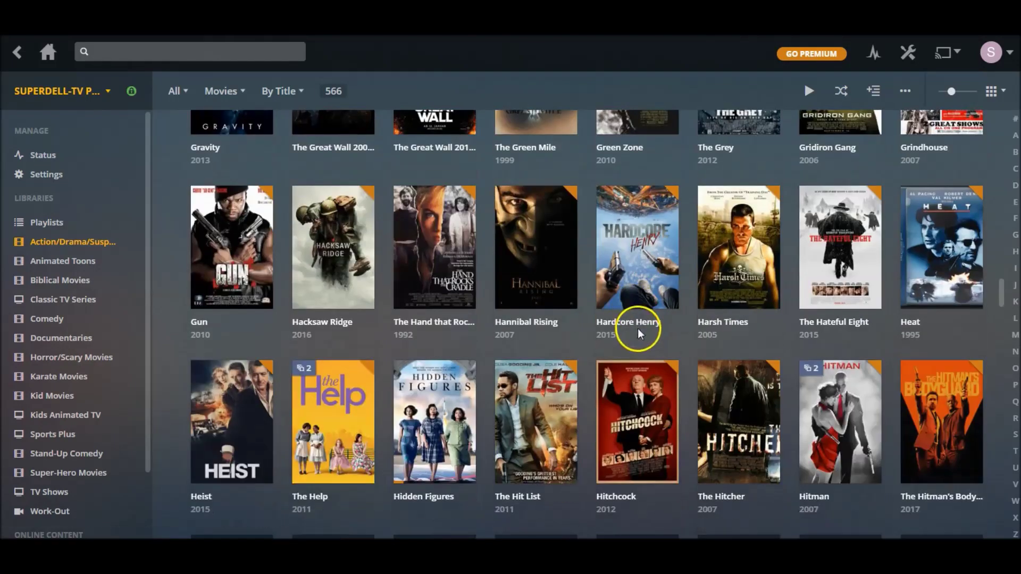
pyautogui.scroll(-2, 643, 330)
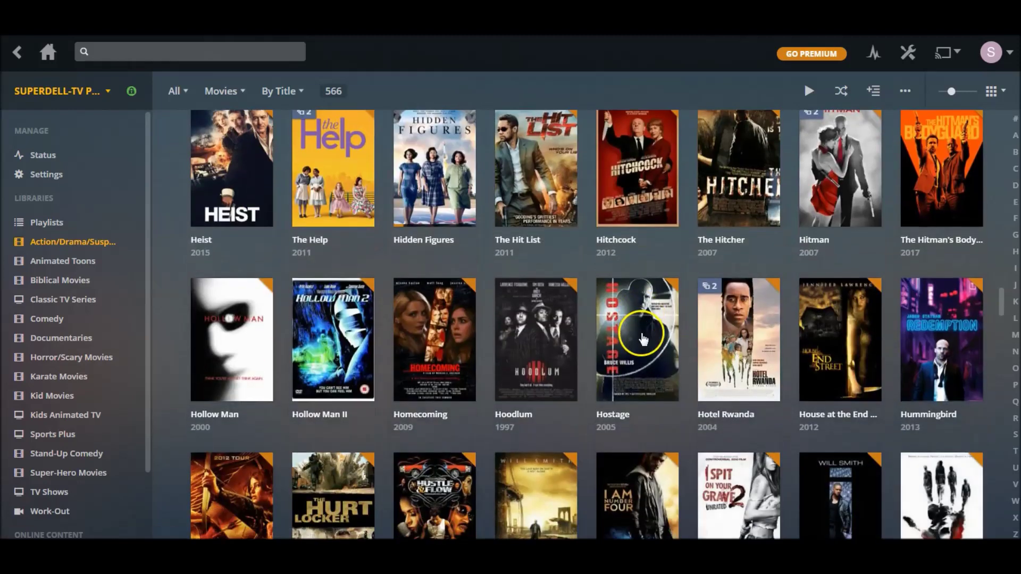
# Check both The Help (2011) files in its media info and delete The Help-2.avi, keeping The Help-1.avi.
pyautogui.scroll(1, 641, 332)
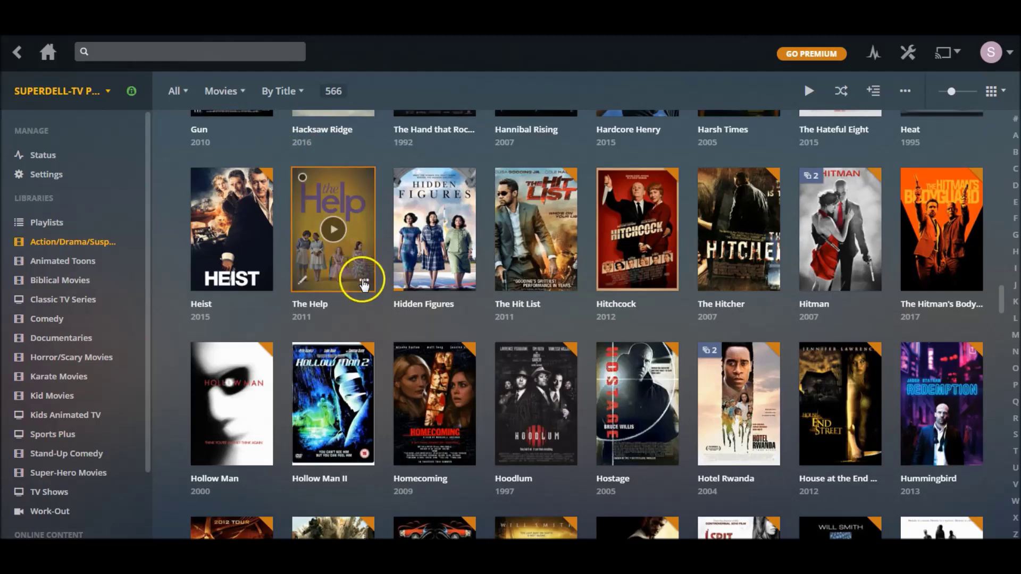
pyautogui.click(363, 282)
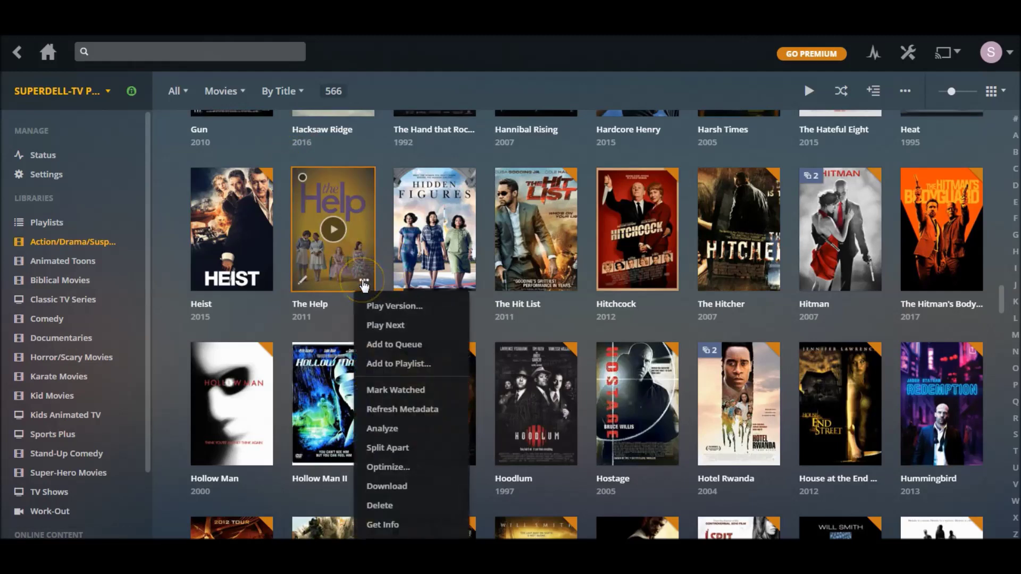
pyautogui.click(384, 525)
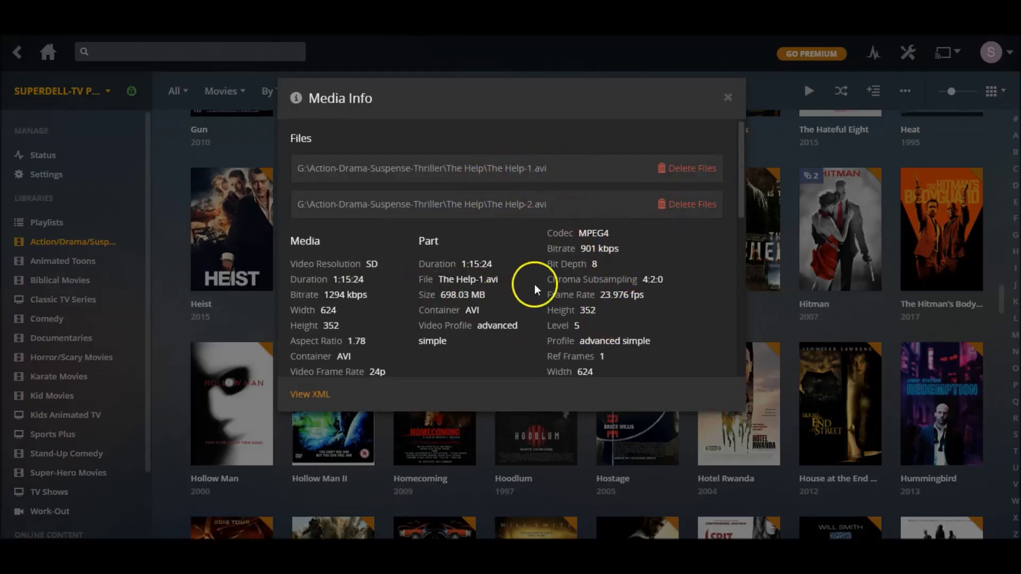
pyautogui.scroll(-5, 542, 291)
pyautogui.scroll(5, 559, 303)
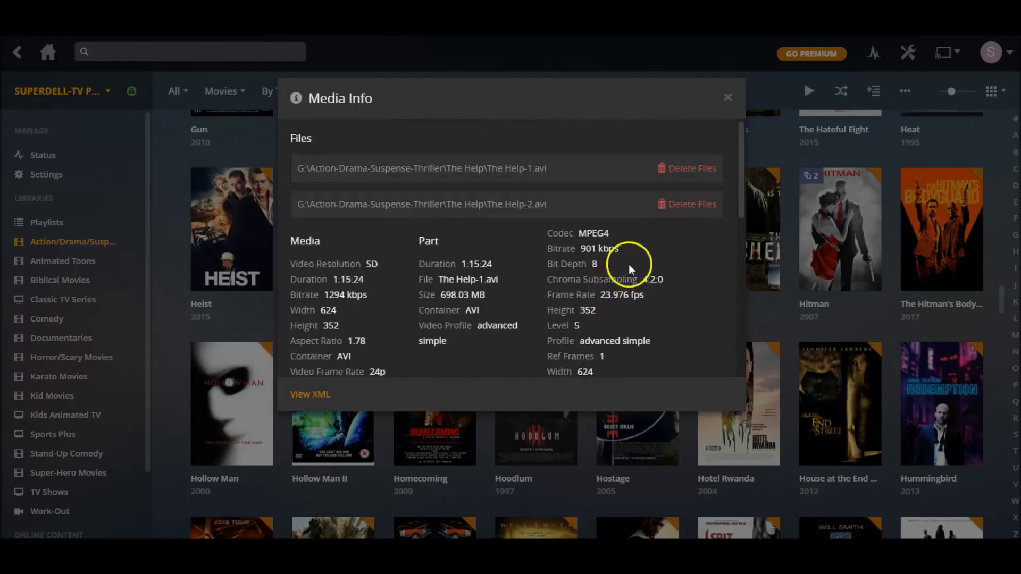
pyautogui.click(674, 207)
pyautogui.click(608, 211)
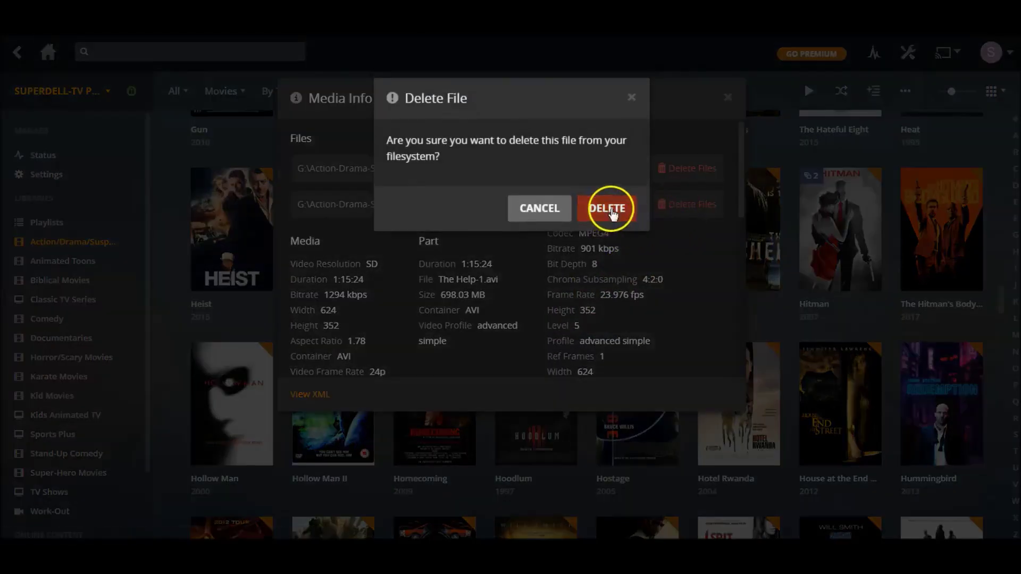
pyautogui.click(726, 104)
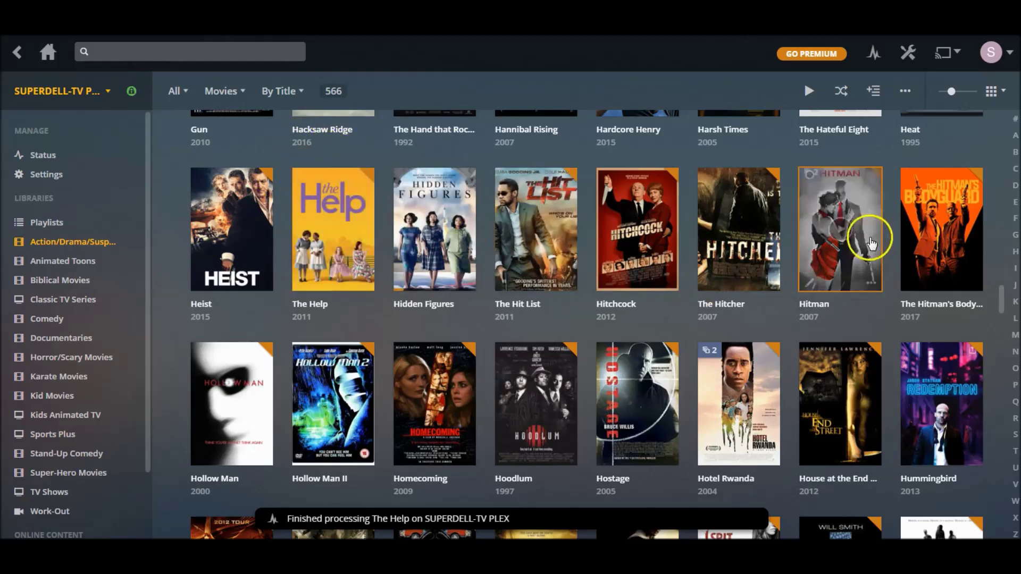
# Compare both Hitman (2007) files in its media info and delete Hitman.avi, keeping the 1080p .mkv version.
pyautogui.click(871, 280)
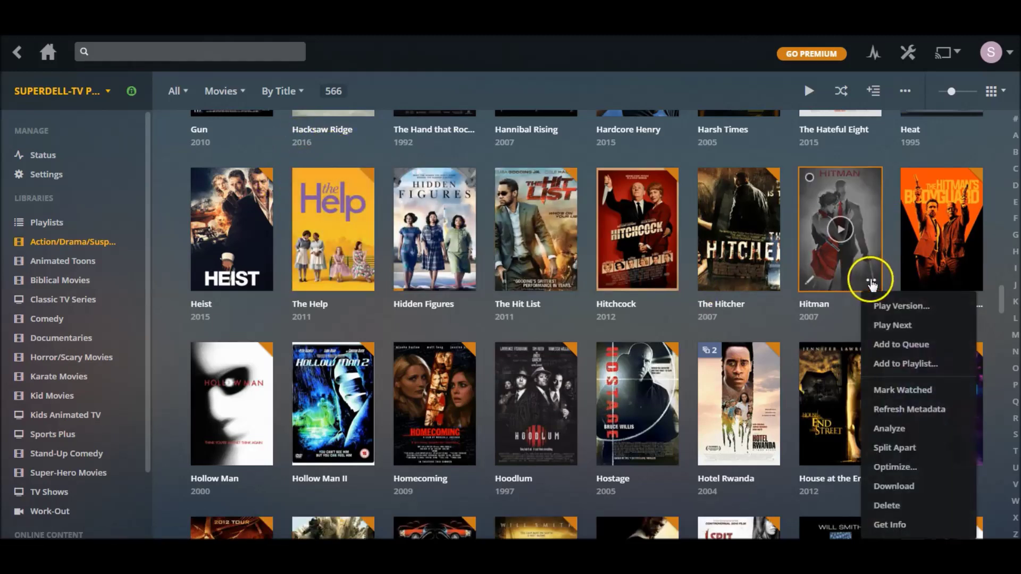
pyautogui.click(894, 529)
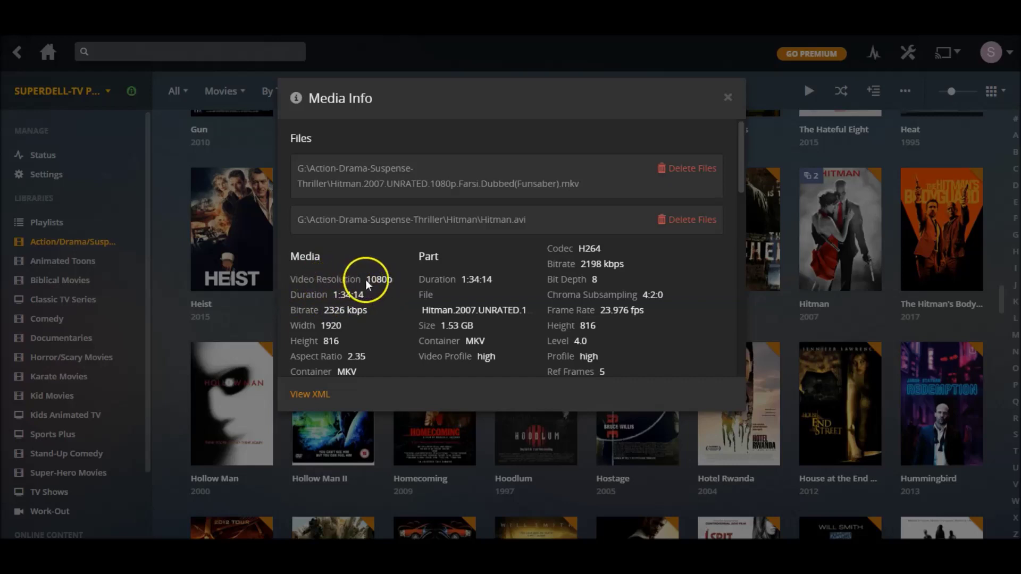
pyautogui.scroll(-4, 695, 296)
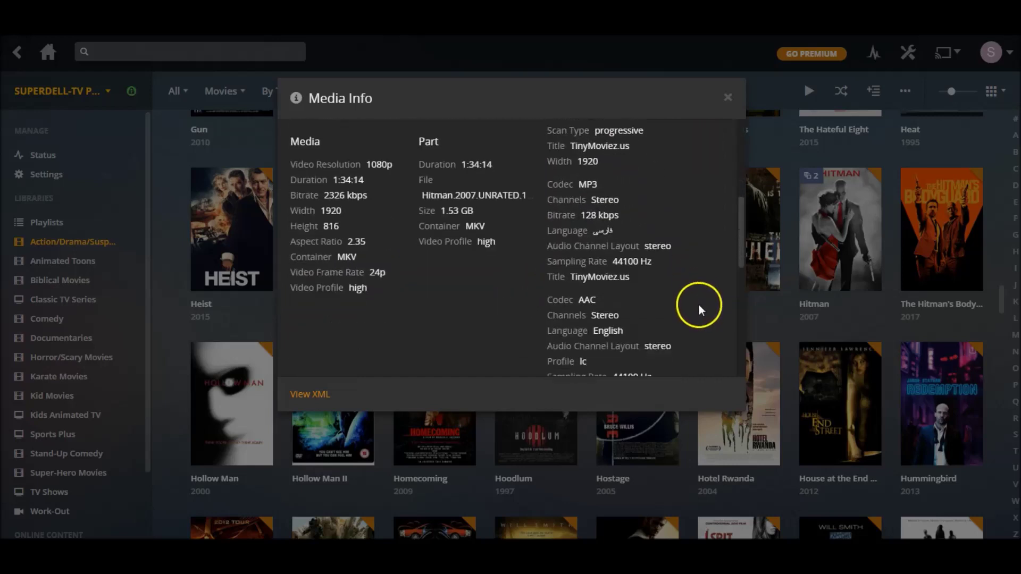
pyautogui.scroll(-5, 698, 309)
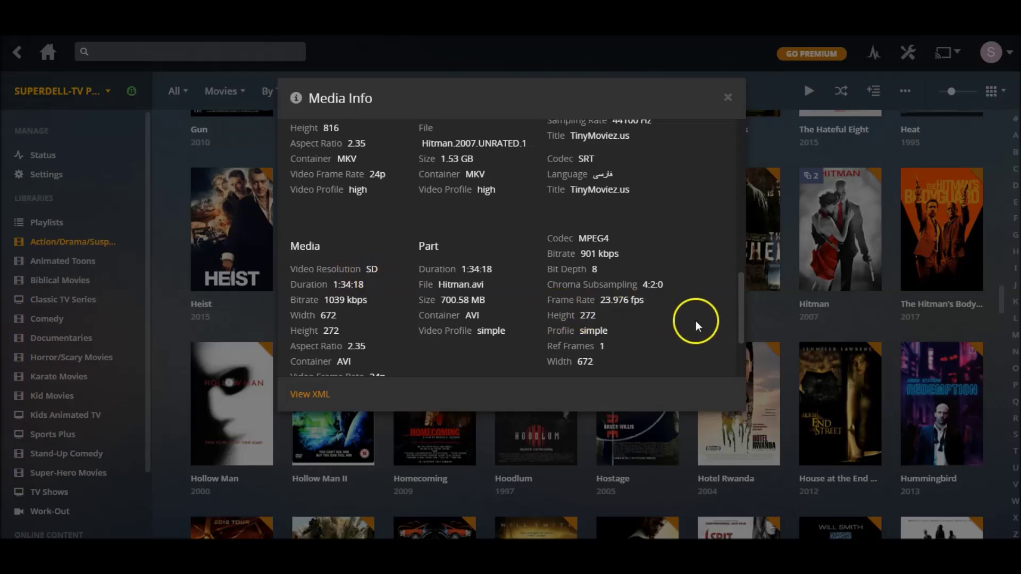
pyautogui.scroll(-5, 702, 336)
pyautogui.scroll(12, 702, 336)
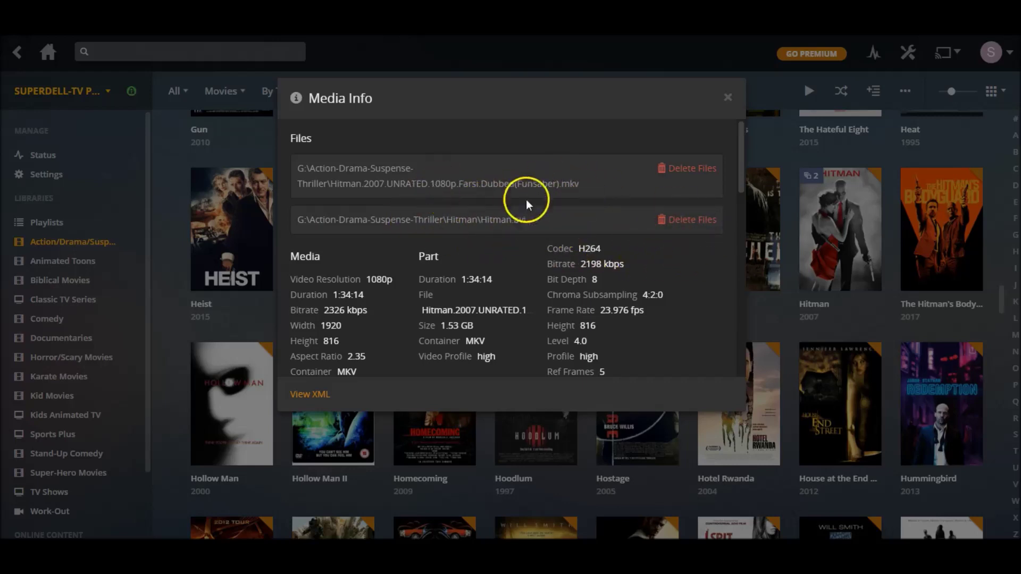
pyautogui.click(690, 223)
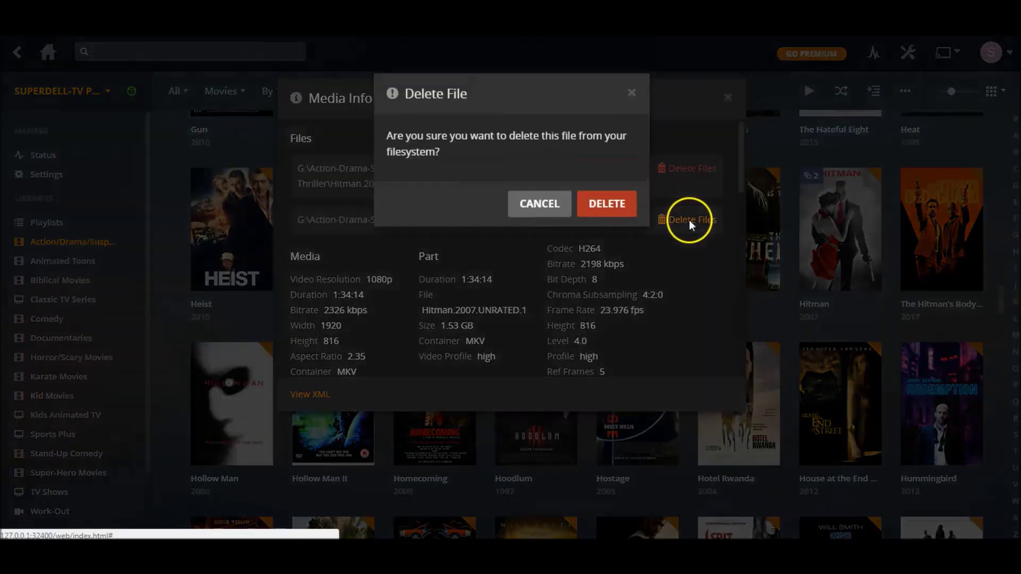
pyautogui.click(606, 208)
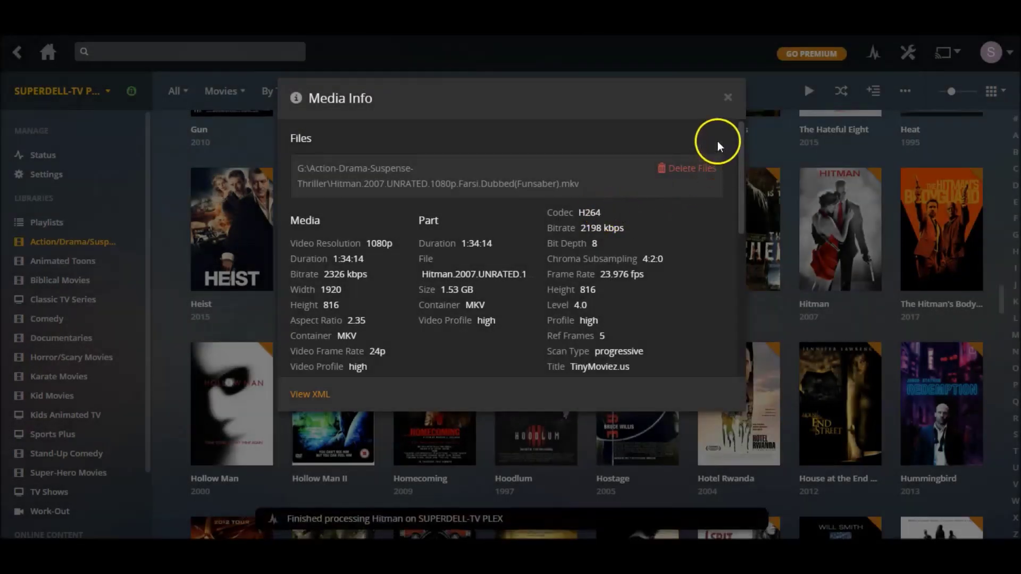
pyautogui.click(727, 99)
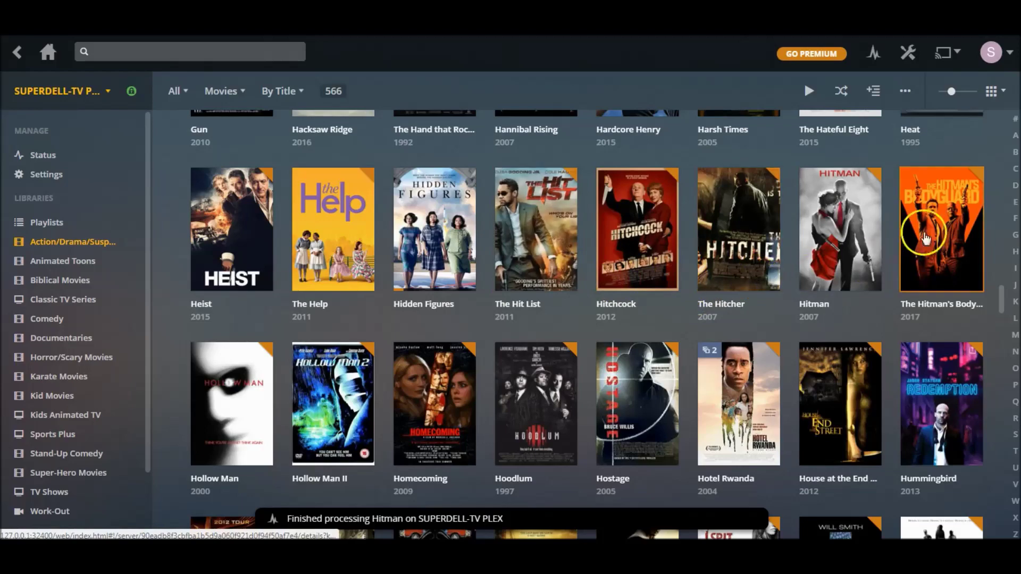
# Look through the movies after Hitman, from H to K, for titles marked as having multiple file versions.
pyautogui.scroll(-5, 884, 288)
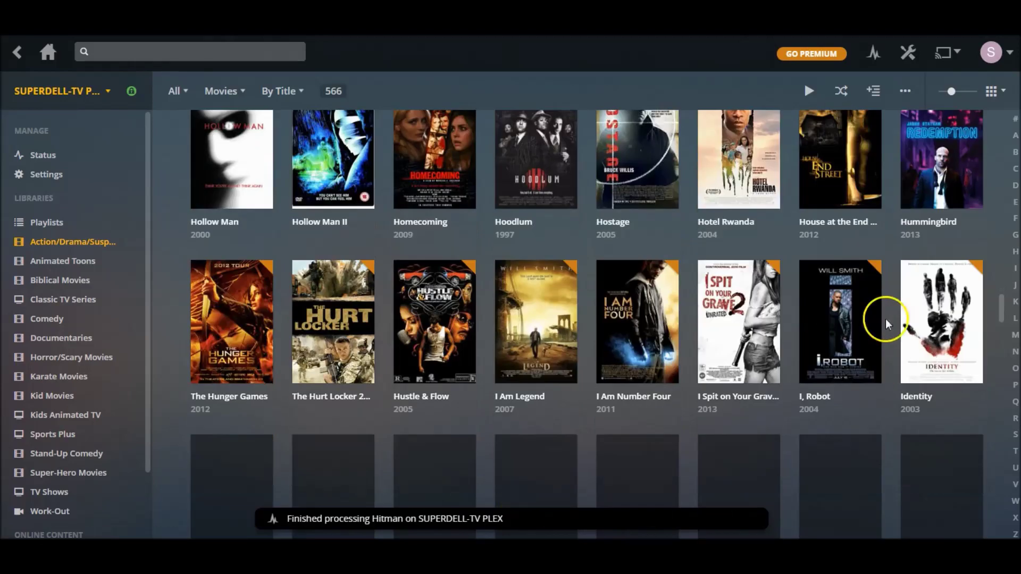
pyautogui.scroll(-5, 893, 388)
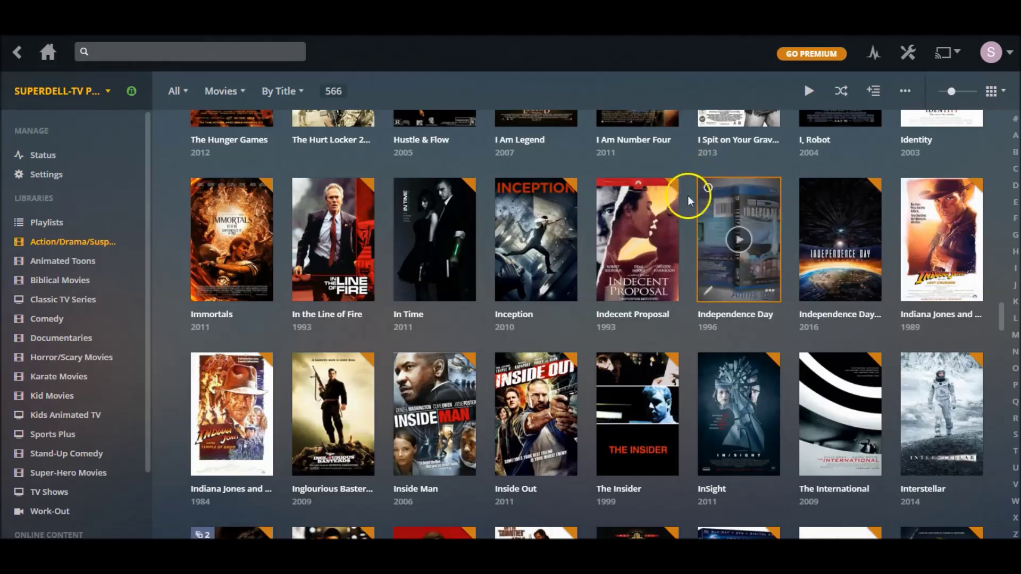
pyautogui.scroll(-5, 732, 312)
pyautogui.scroll(-10, 870, 345)
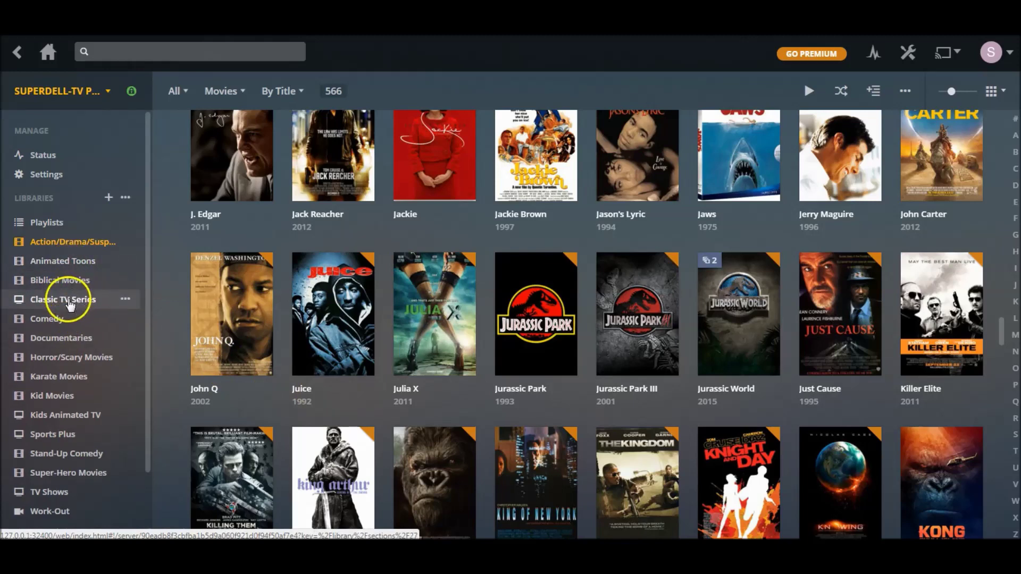
# Open Season 1 of The Twilight Zone in the Classic TV Series library.
pyautogui.click(69, 306)
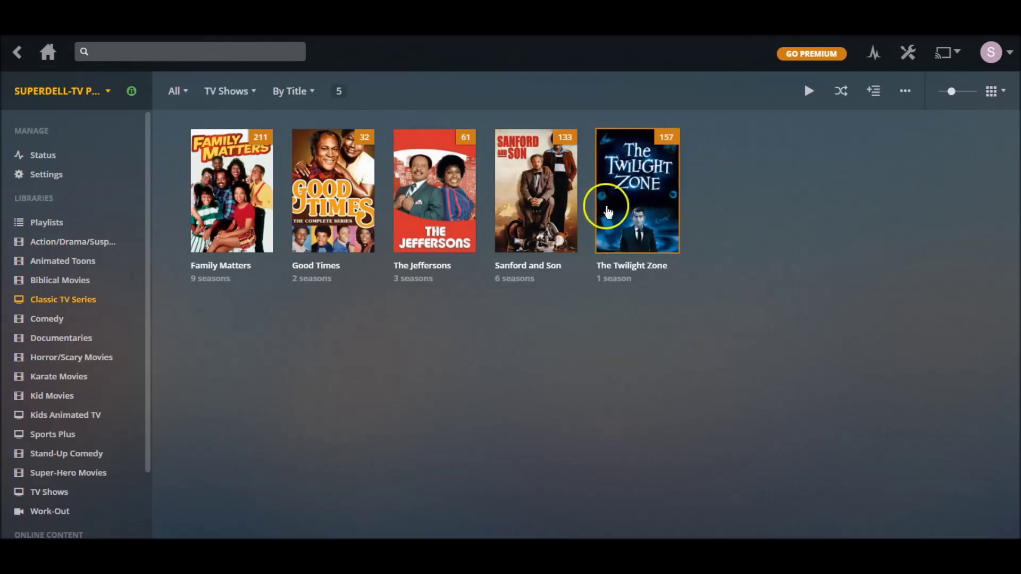
pyautogui.moveTo(635, 186)
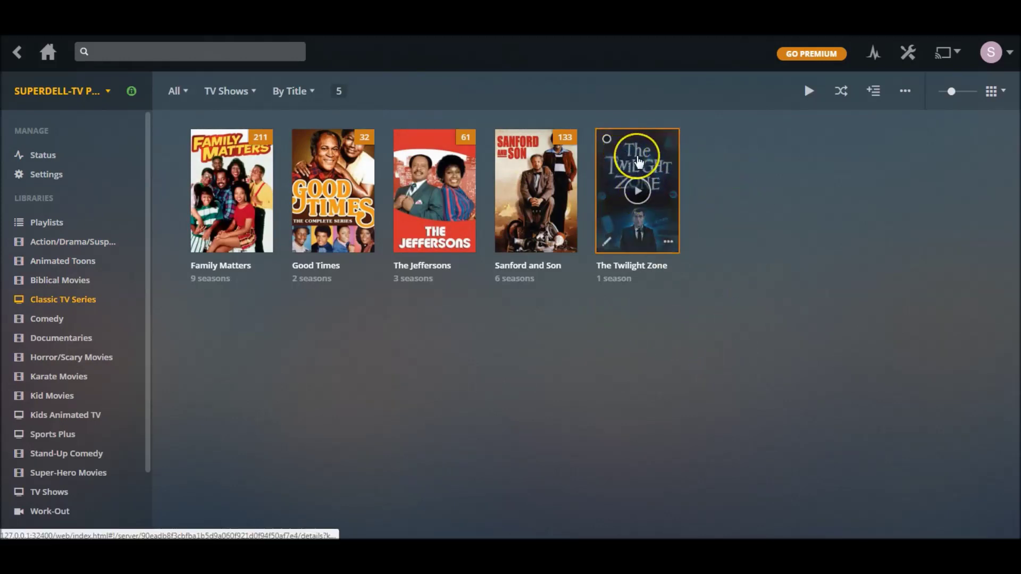
pyautogui.click(640, 162)
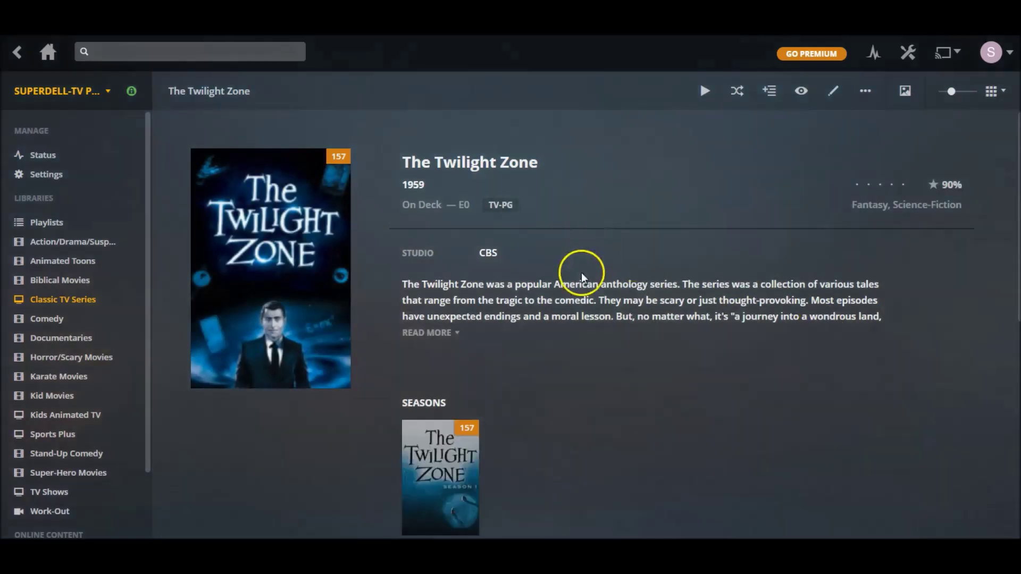
pyautogui.scroll(-4, 595, 292)
pyautogui.moveTo(467, 326)
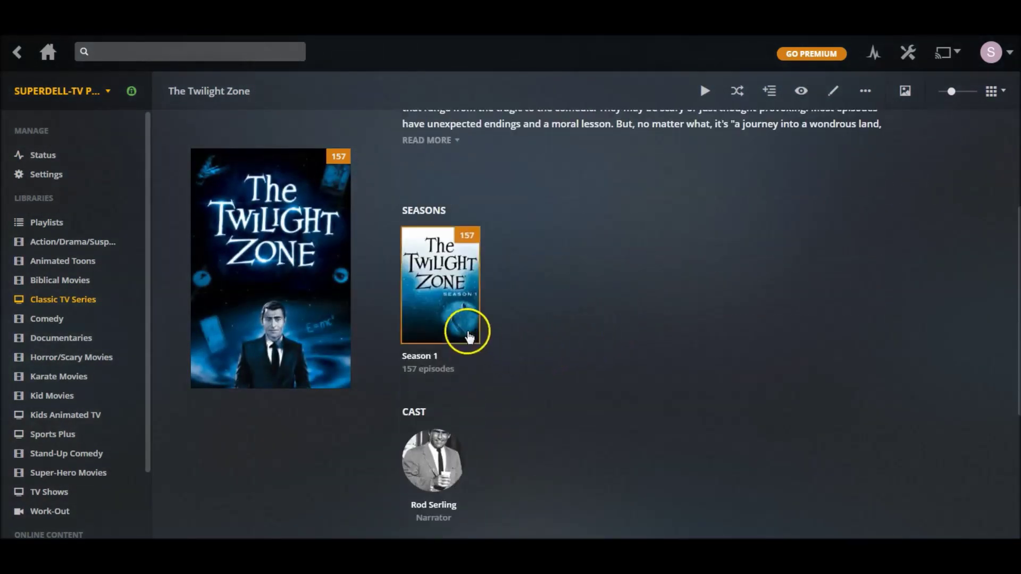
pyautogui.click(425, 252)
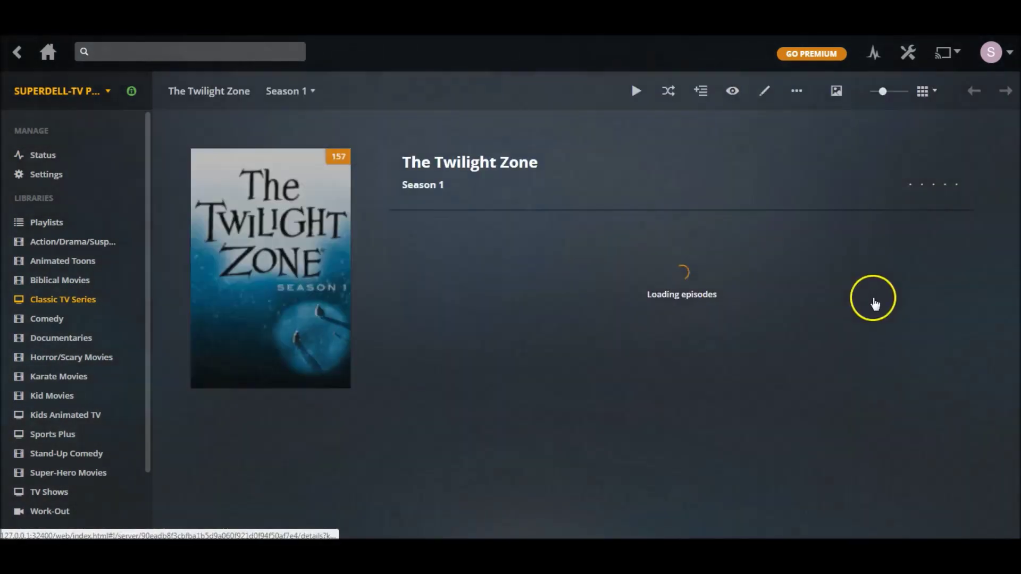
# Look through the Season 1 episodes of The Twilight Zone down to the episodes numbered in the sixties.
pyautogui.scroll(-8, 848, 315)
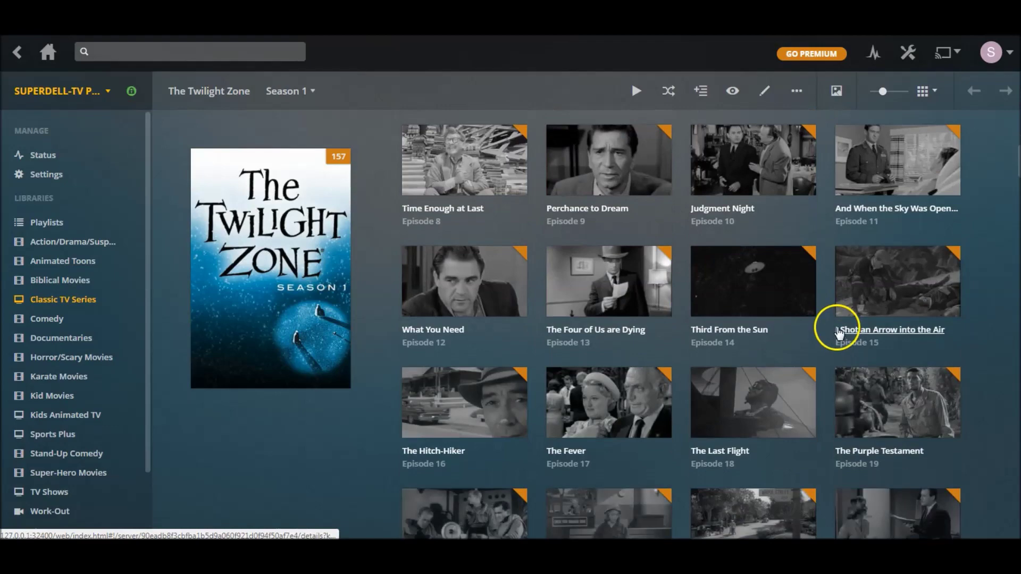
pyautogui.scroll(-12, 839, 333)
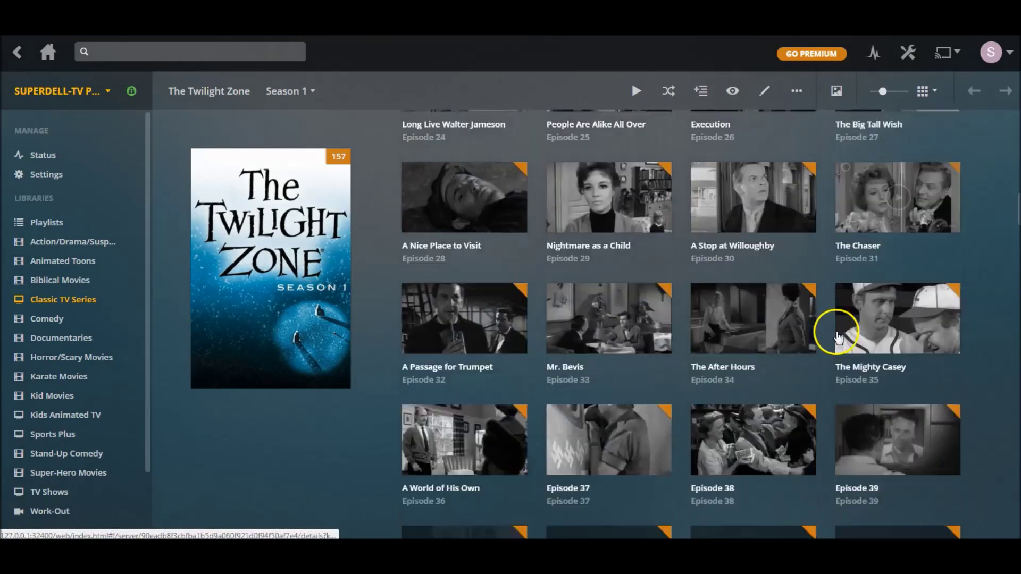
pyautogui.scroll(-15, 836, 334)
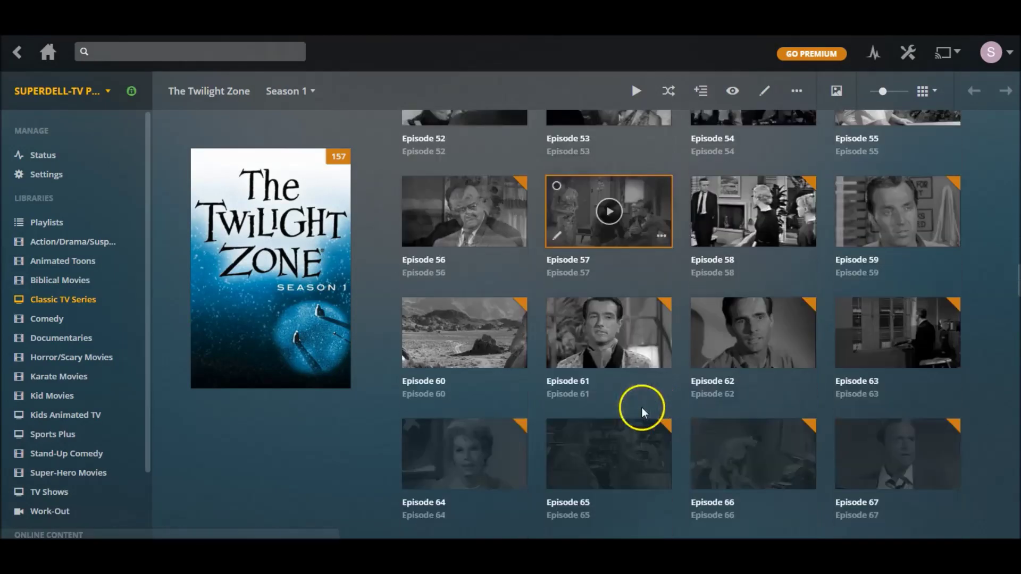
pyautogui.rightClick(276, 435)
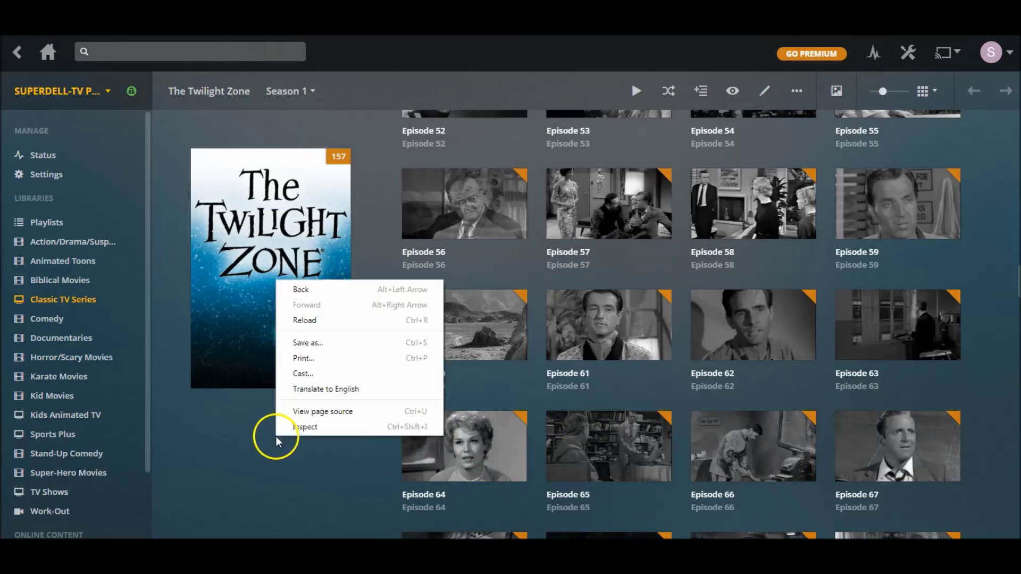
pyautogui.click(212, 428)
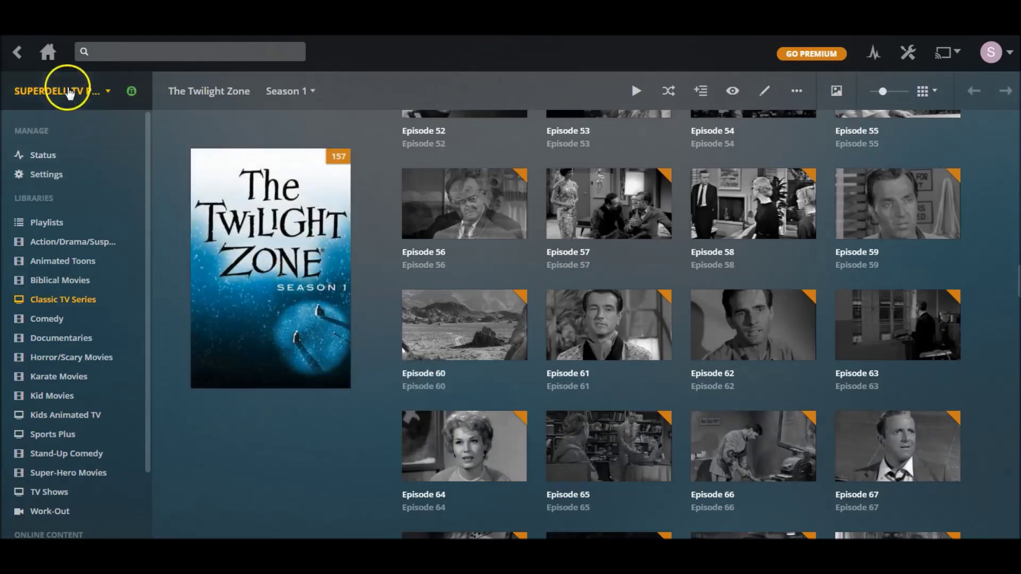